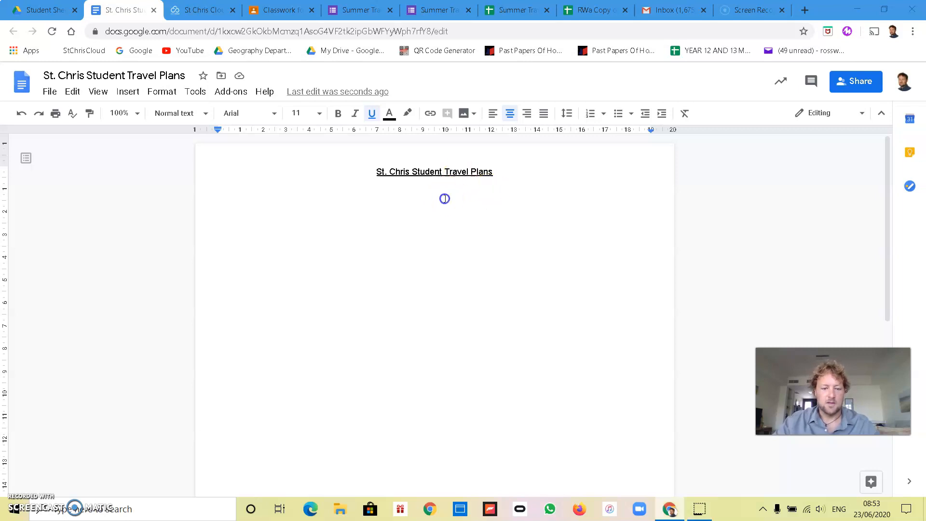
Step: Look through all the questions in the Summer Travel Plans form
drag(444, 198, 294, 222)
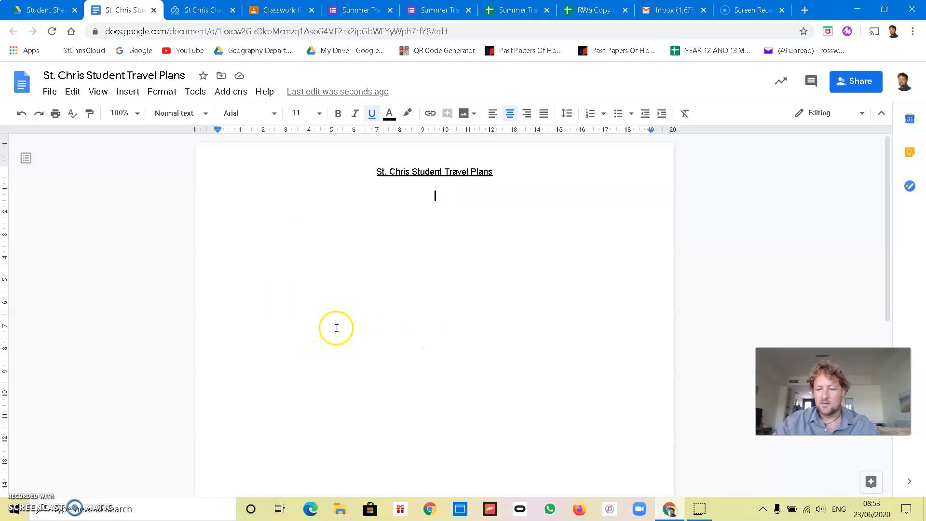
click(359, 10)
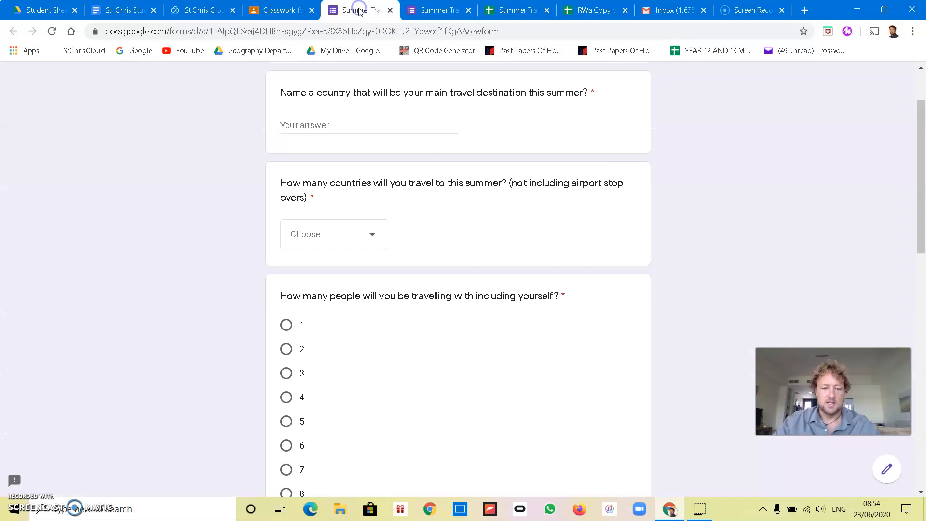
scroll(395, 311, down, 5)
scroll(399, 312, down, 8)
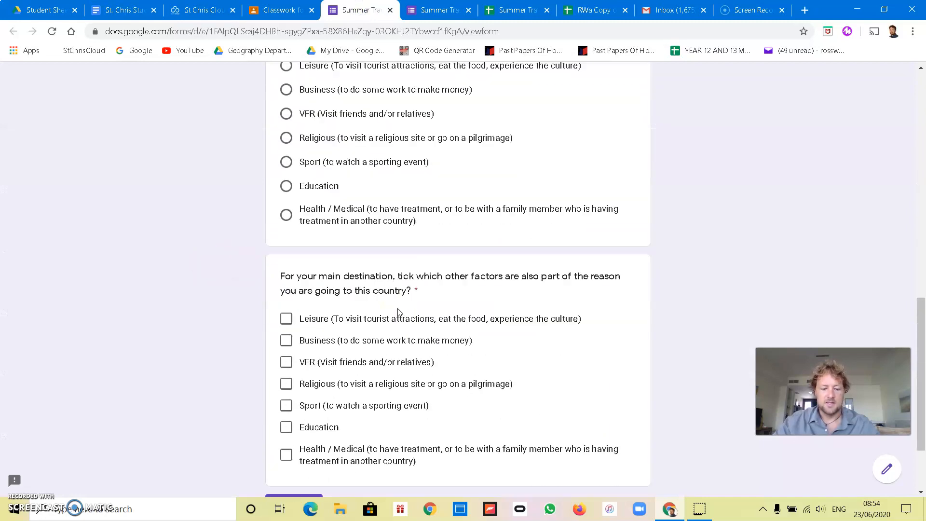
scroll(398, 312, up, 15)
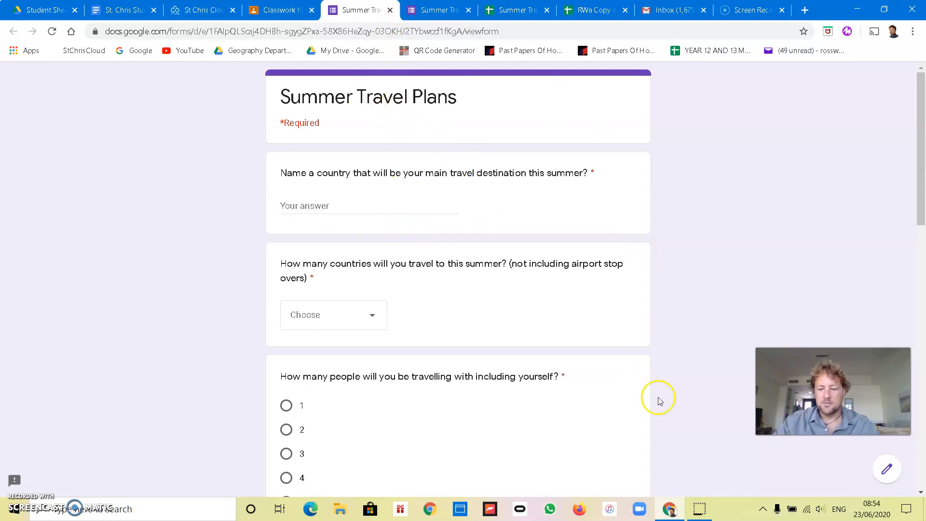
Step: Open the Summer Travel Plans form for editing and view its responses in the linked spreadsheet
click(887, 476)
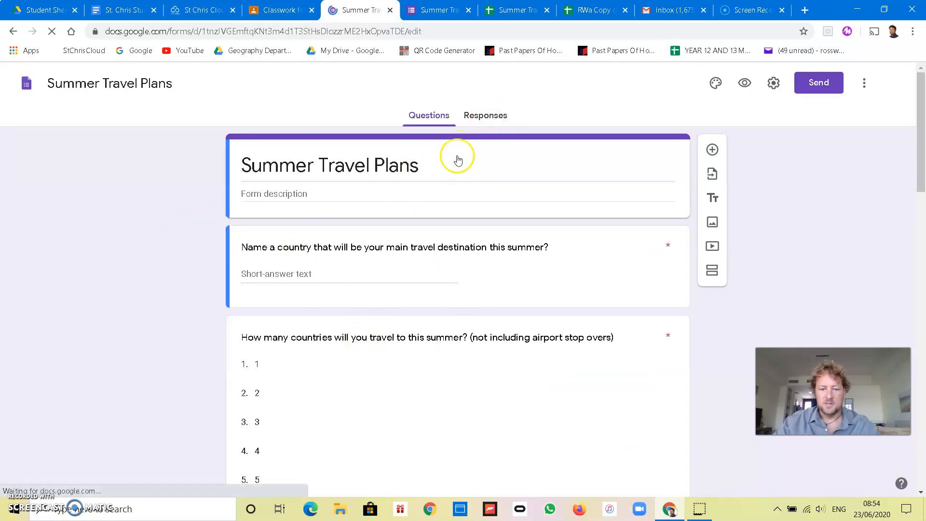
click(482, 119)
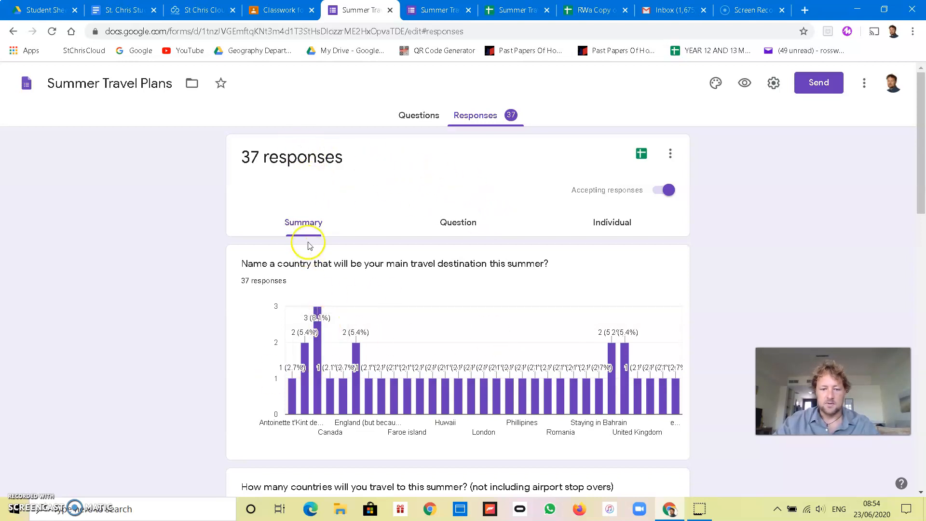
click(642, 155)
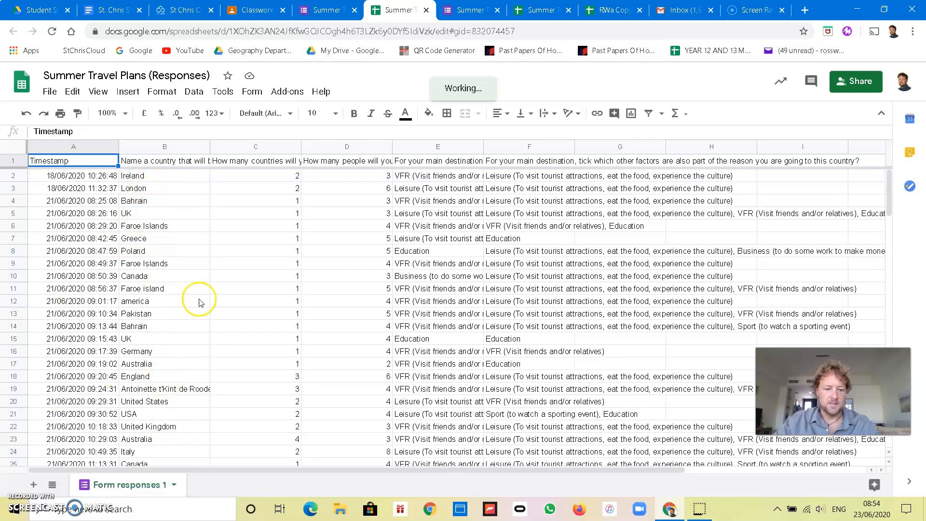
Step: Examine the survey answers for destination, number of countries, group size, main reason and other reasons for travel
scroll(150, 352, down, 3)
scroll(206, 275, up, 3)
click(252, 199)
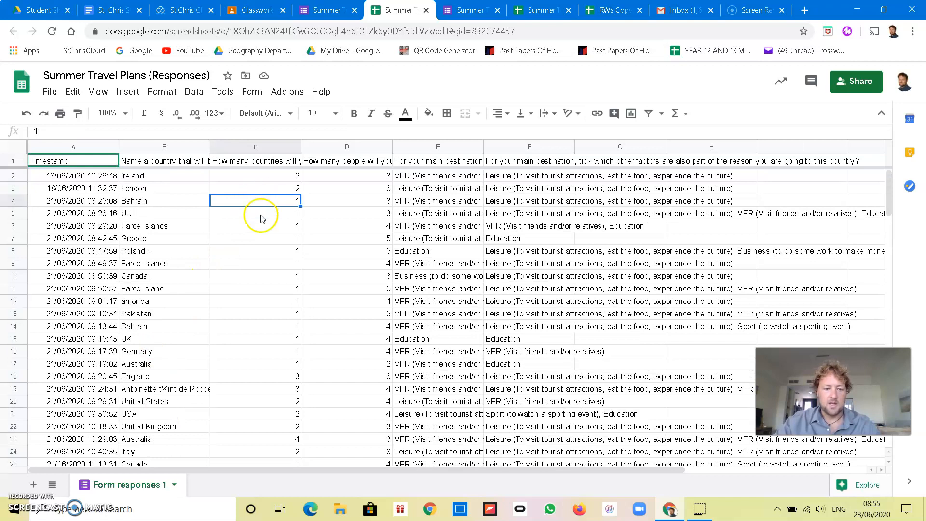
scroll(269, 316, down, 3)
scroll(268, 320, up, 3)
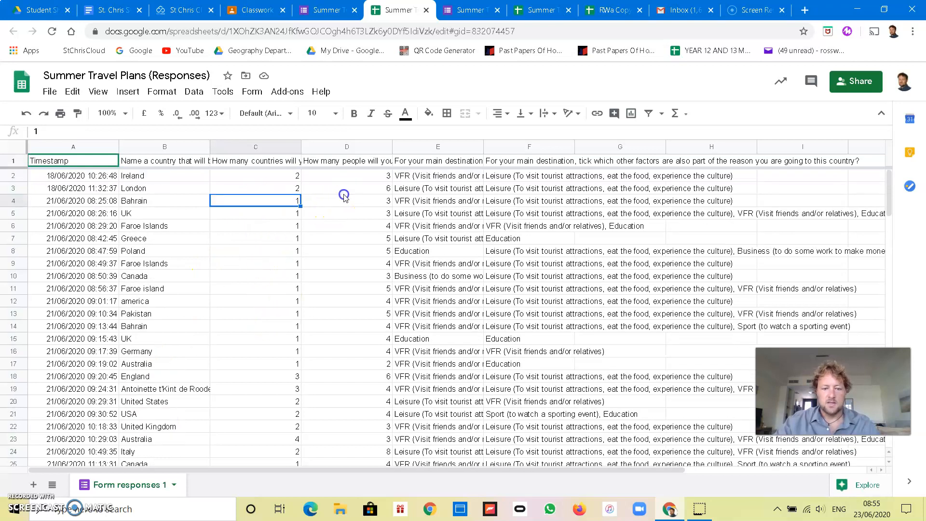
click(343, 197)
click(455, 213)
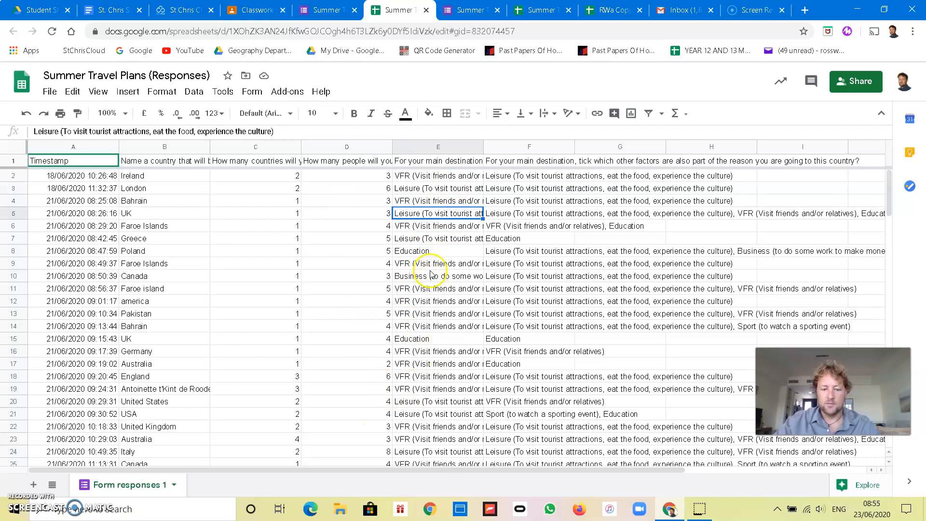
scroll(431, 273, down, 5)
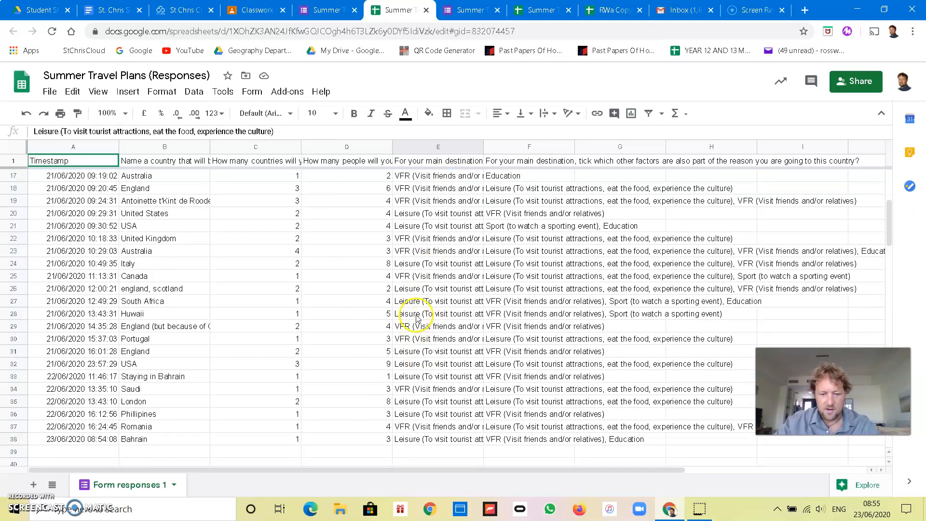
scroll(418, 318, up, 2)
scroll(420, 315, down, 2)
scroll(422, 311, up, 2)
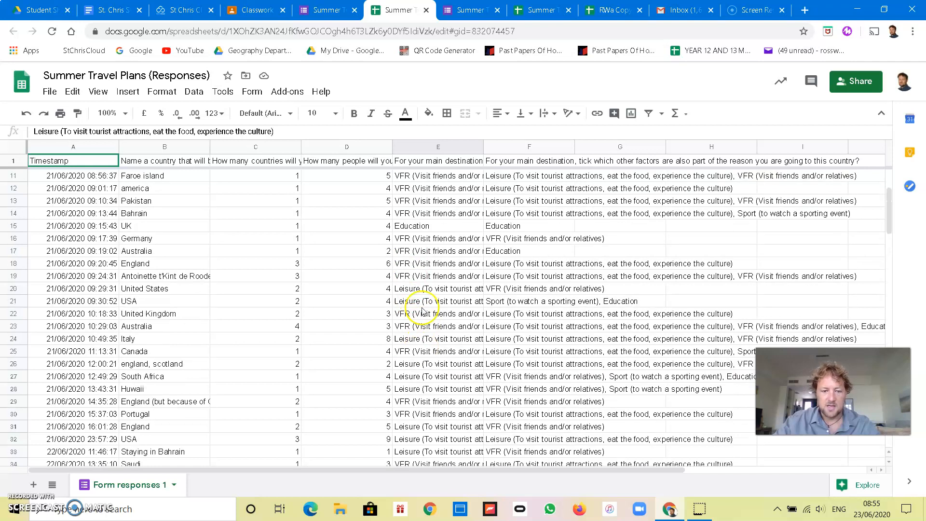
scroll(423, 311, up, 3)
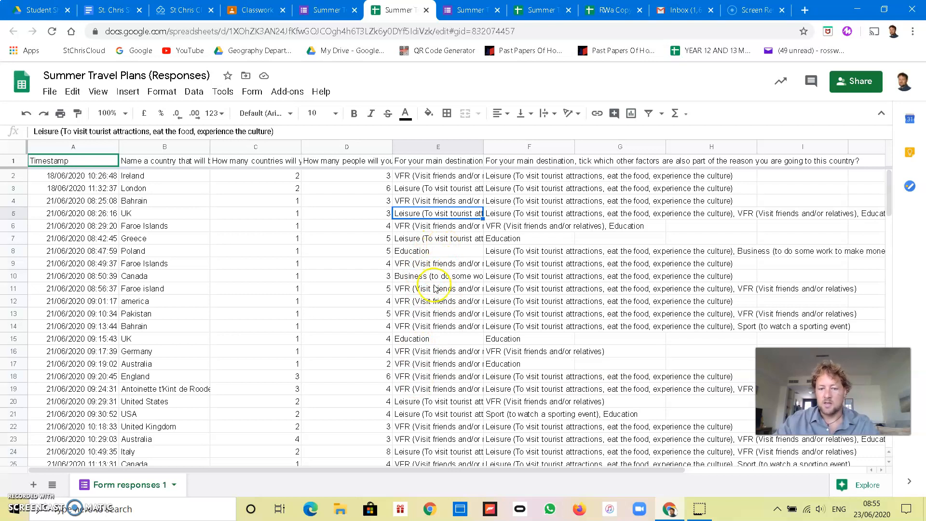
click(551, 265)
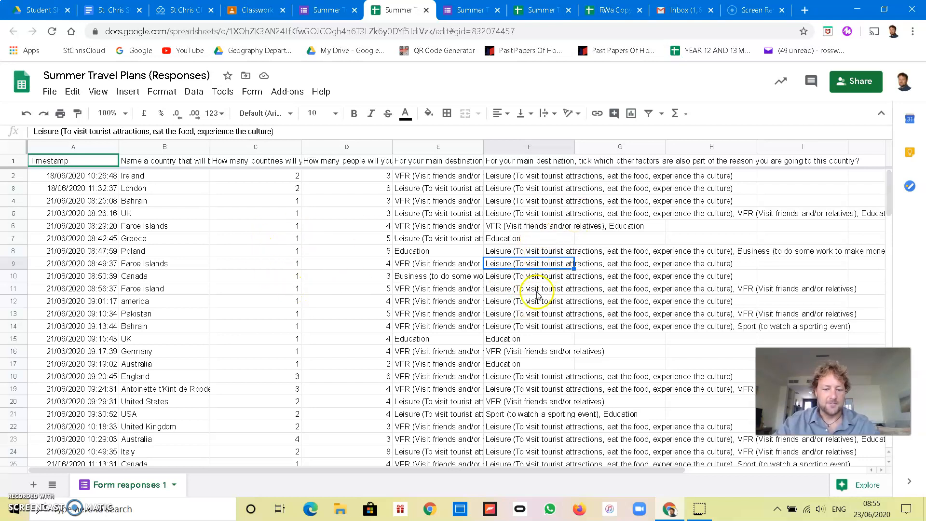
click(174, 200)
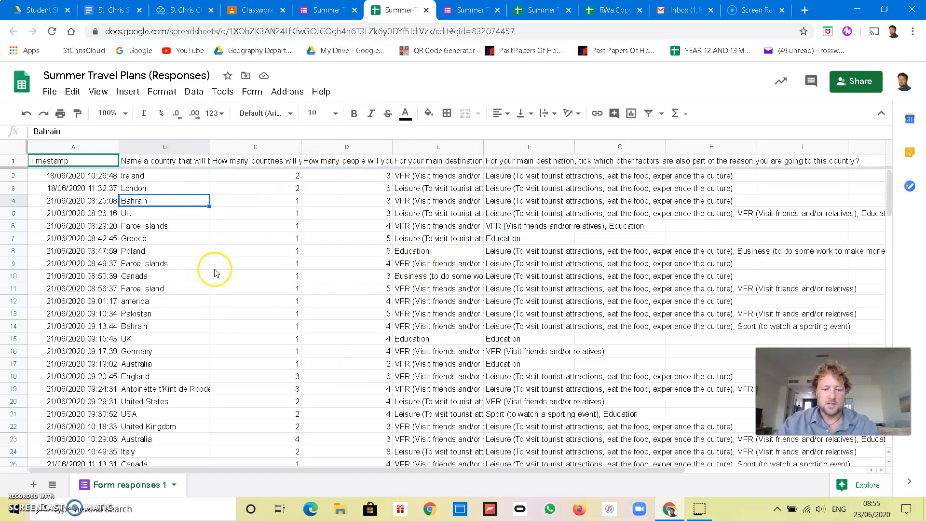
Step: Start a copy of the responses spreadsheet named "RWA Summer Travel Plans (Responses)"
click(50, 92)
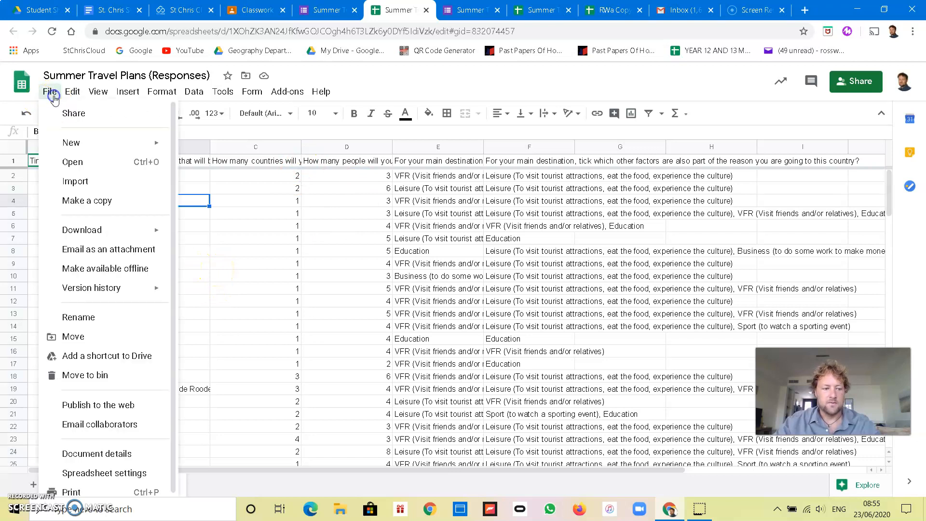
click(106, 203)
click(408, 235)
drag(407, 231, 310, 230)
text(RWA)
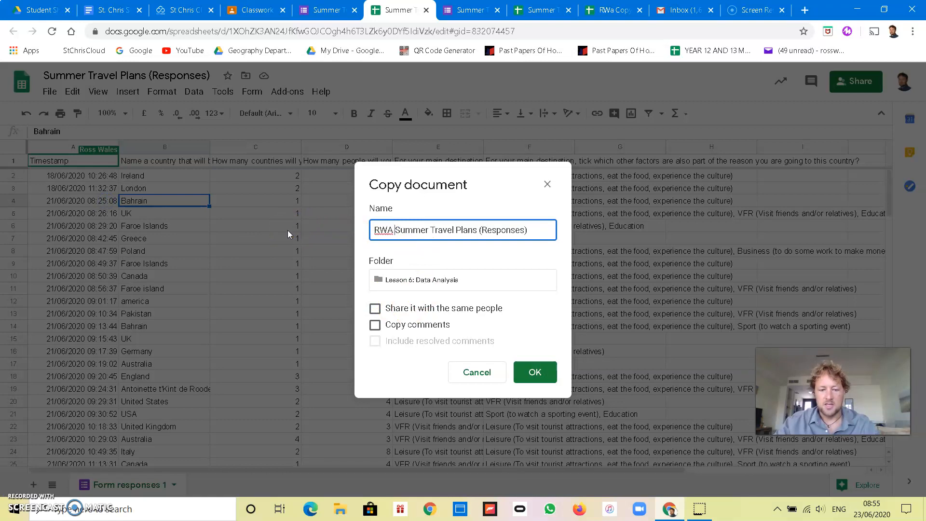
Step: Choose the Student Sheets folder inside Lesson 6: Data Analysis as the copy's location and create the copy
click(435, 279)
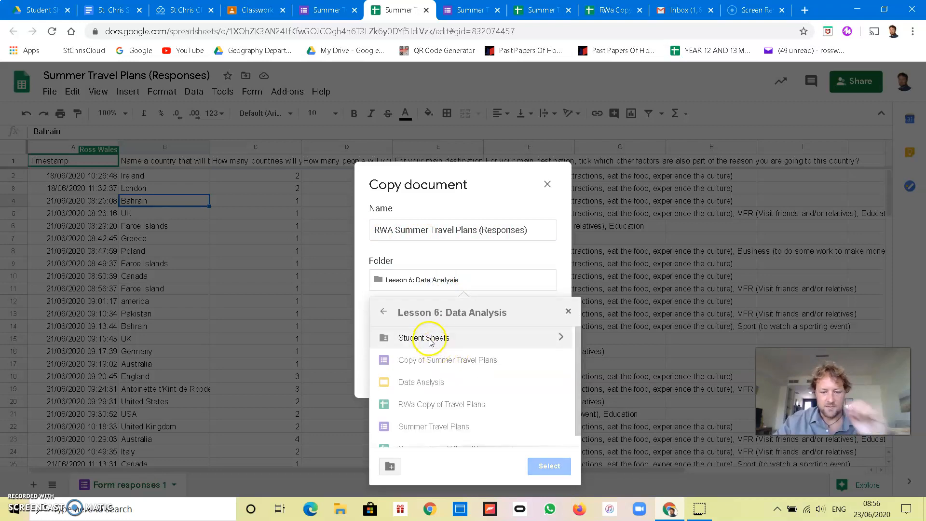
double_click(431, 340)
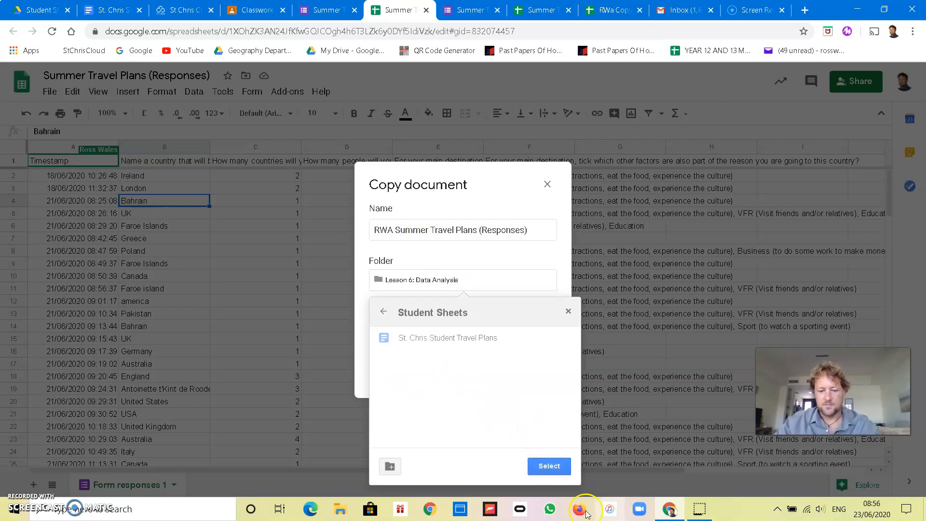
click(546, 466)
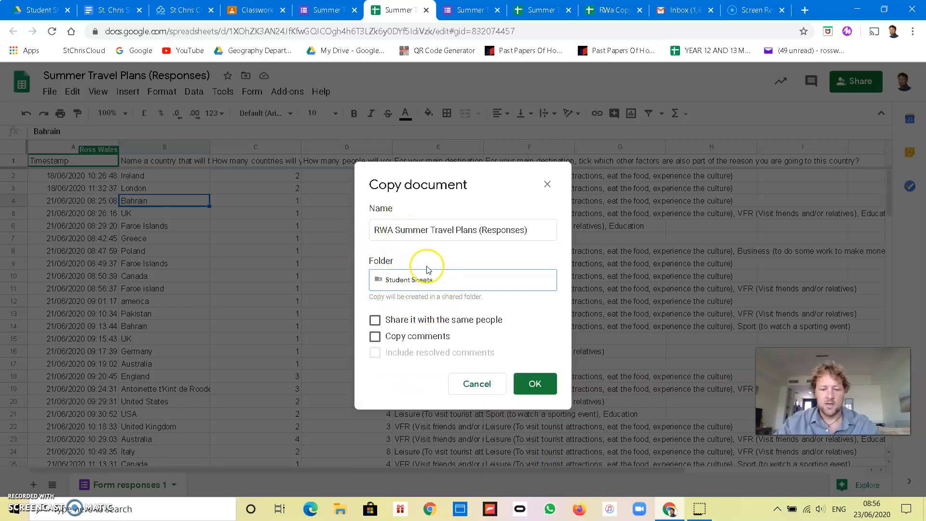
click(546, 384)
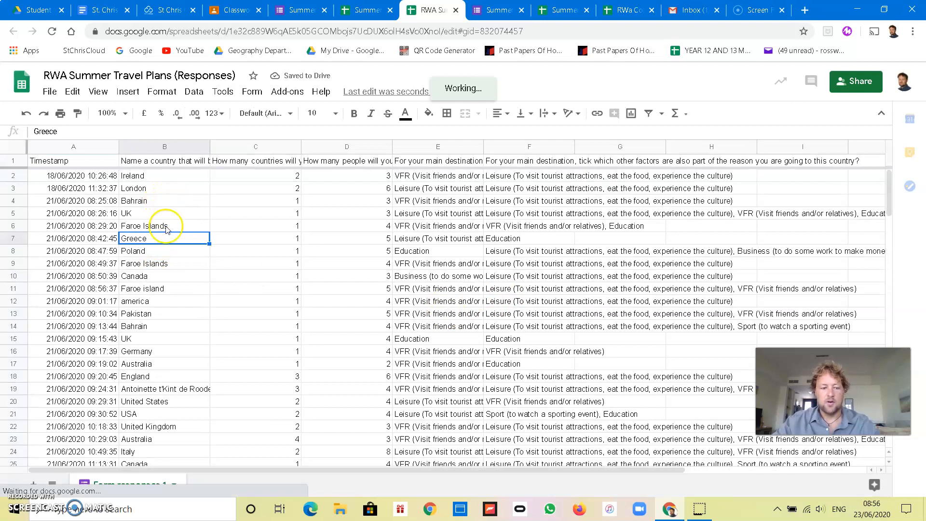
Step: Replace the destination London in cell B3 with United Kingdom
click(160, 249)
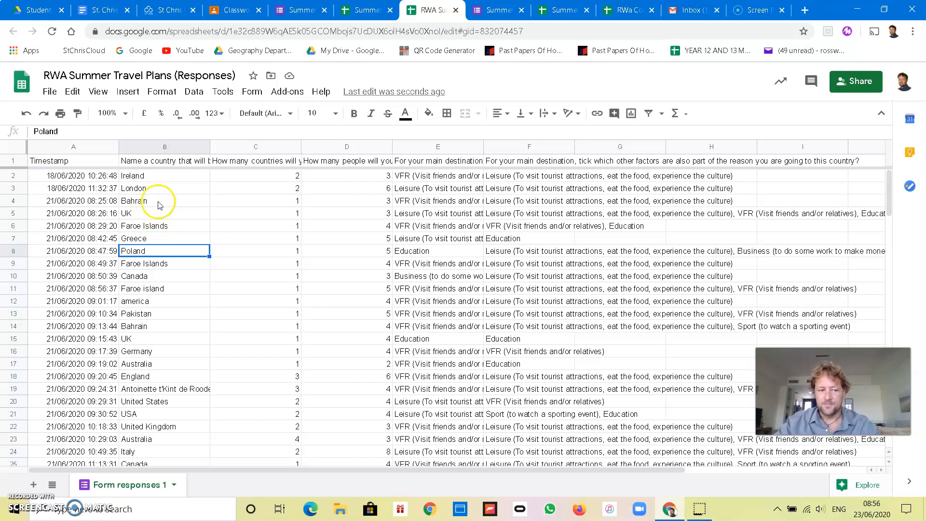
click(161, 176)
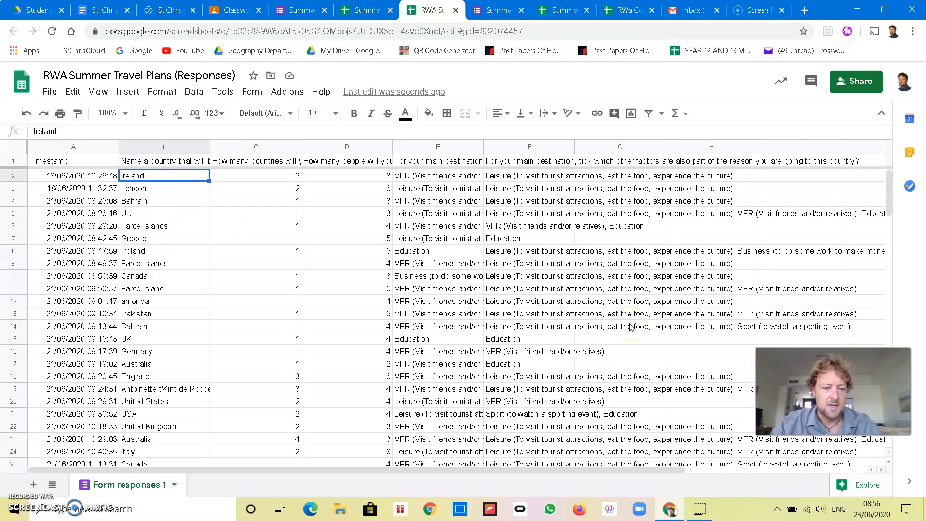
key(Down)
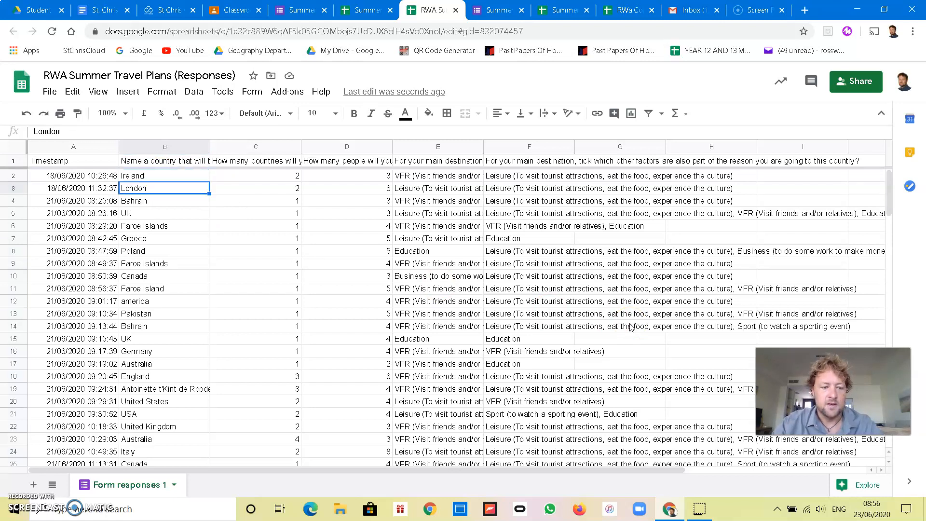
text(United Kingdom)
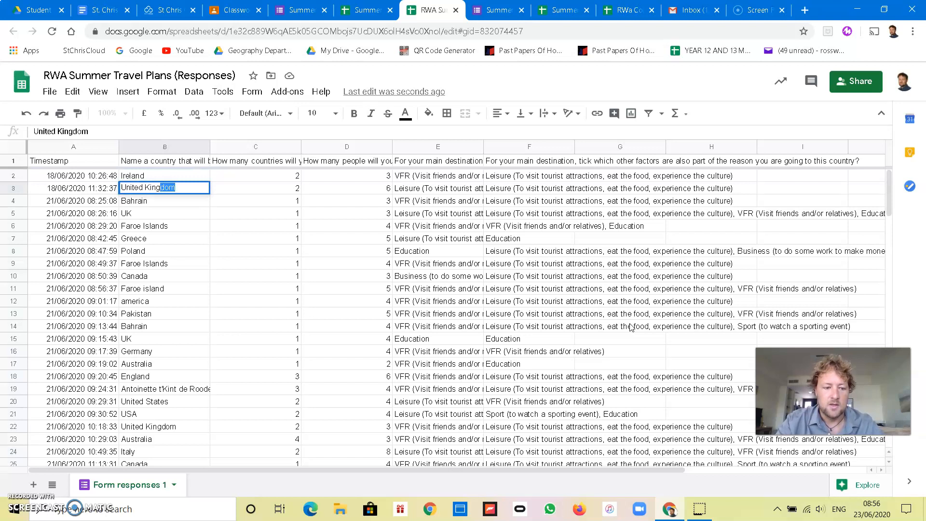
key(Return)
key(Up)
key(Up)
key(Down)
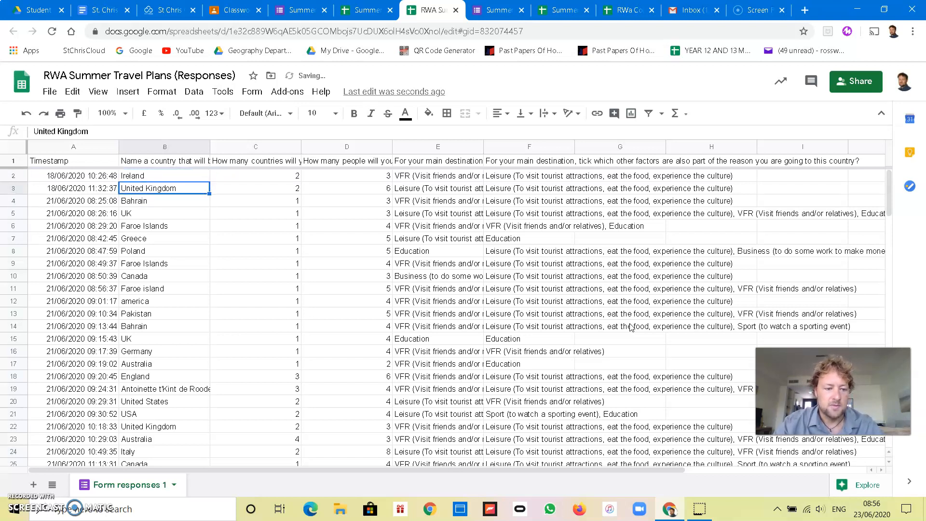
Step: Copy United Kingdom from cell B3 over the UK entry in cell B5
key(Down)
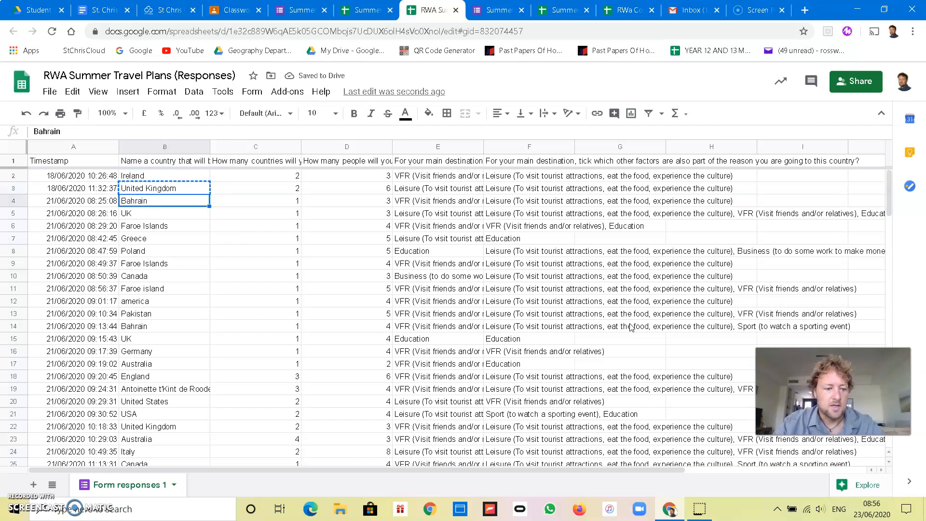
key(Down)
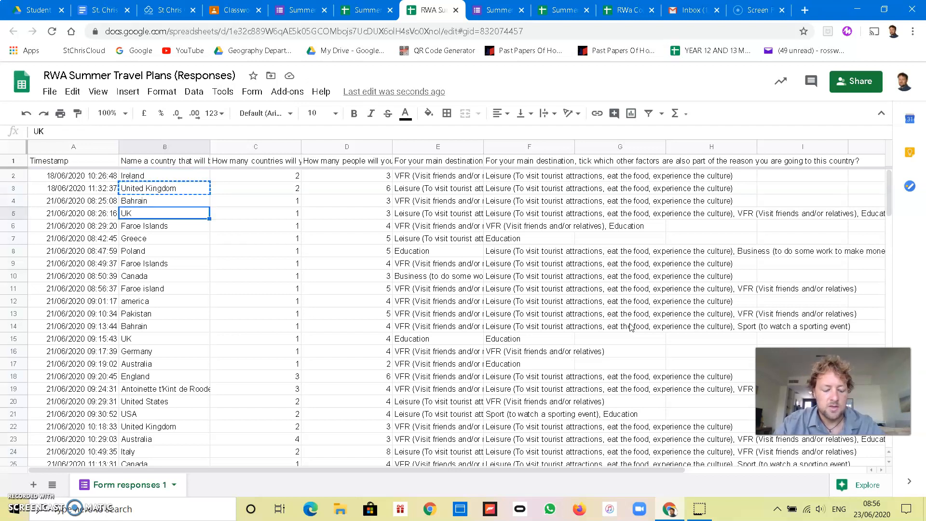
key(ctrl+v)
key(Down)
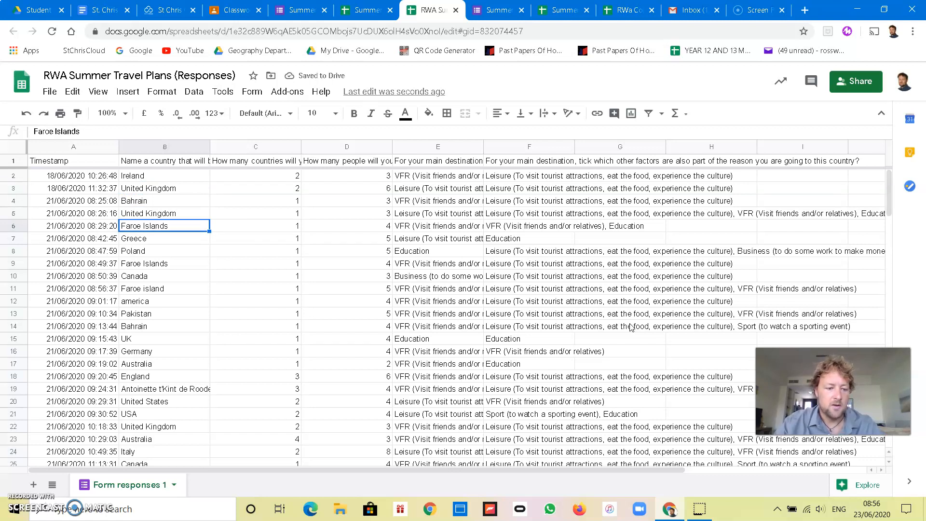
Step: Check the destinations below row 6 and replace the america entry in cell B12 with USA
key(Down)
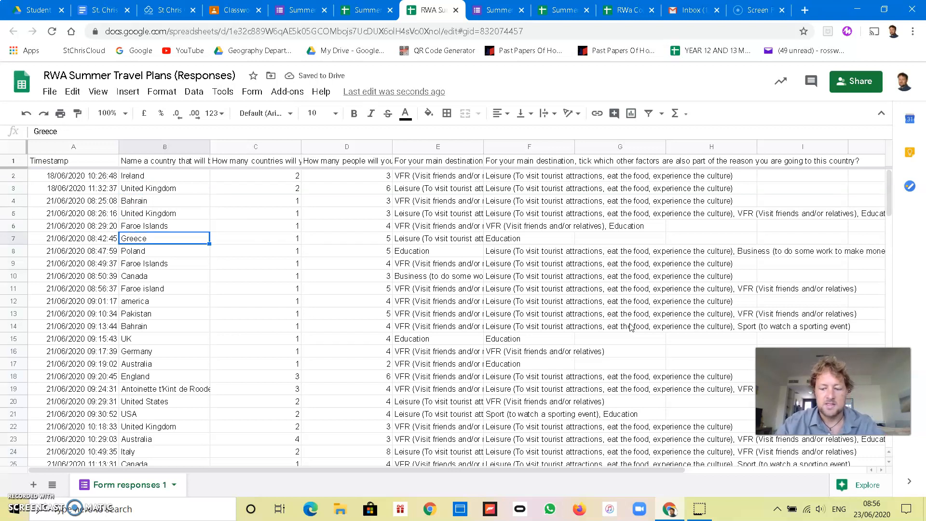
key(Down)
key(Down)
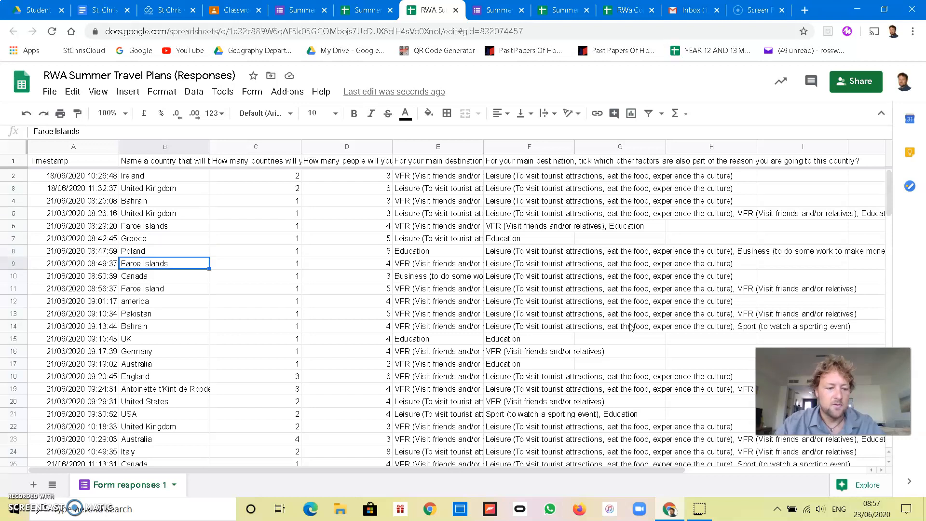
key(Down)
key(Down)
key(Up)
key(Up)
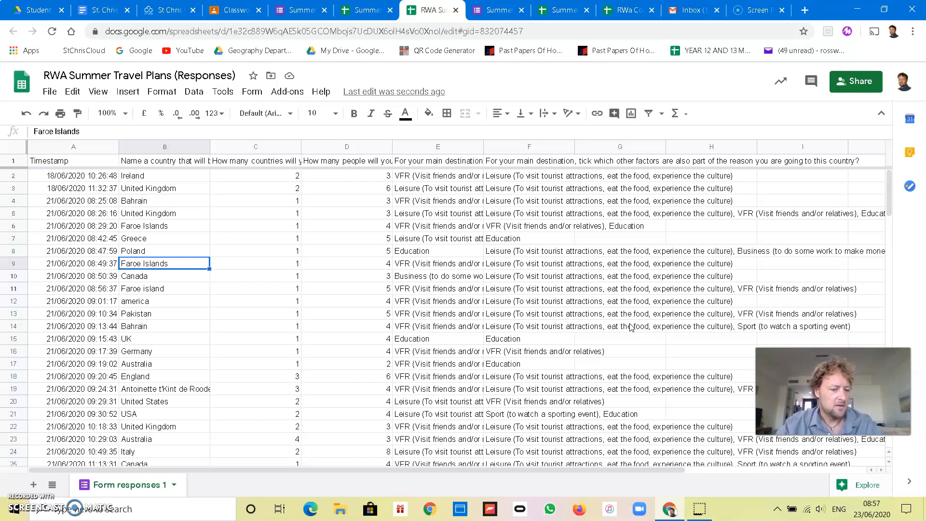
key(Up)
key(Down)
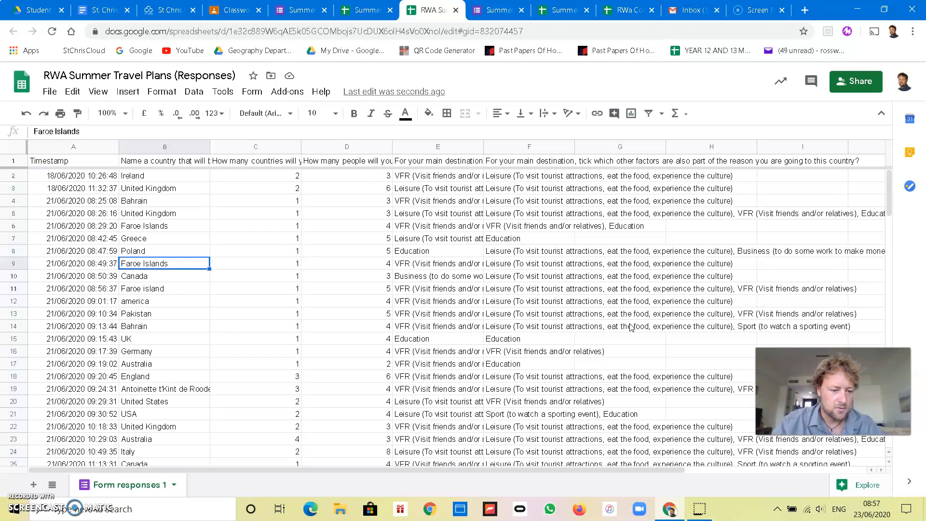
key(Down)
key(Down)
key(Down)
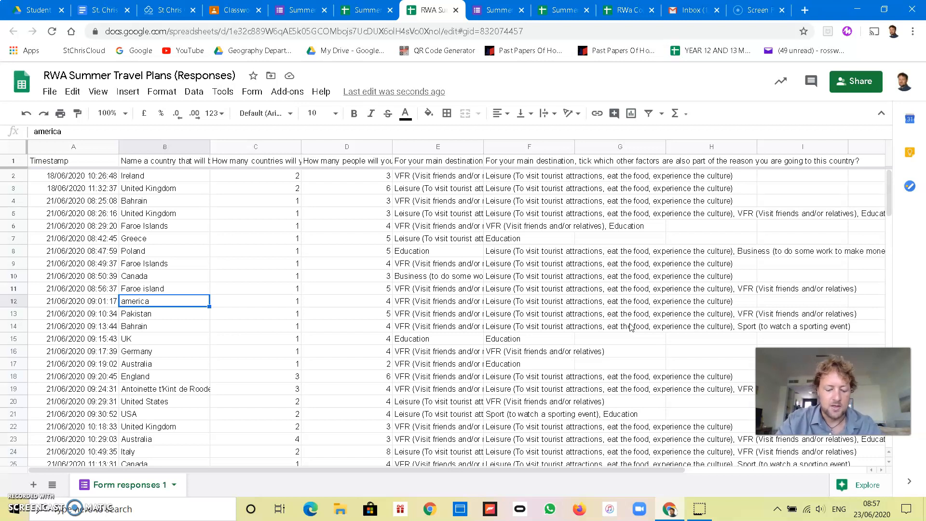
text(USA)
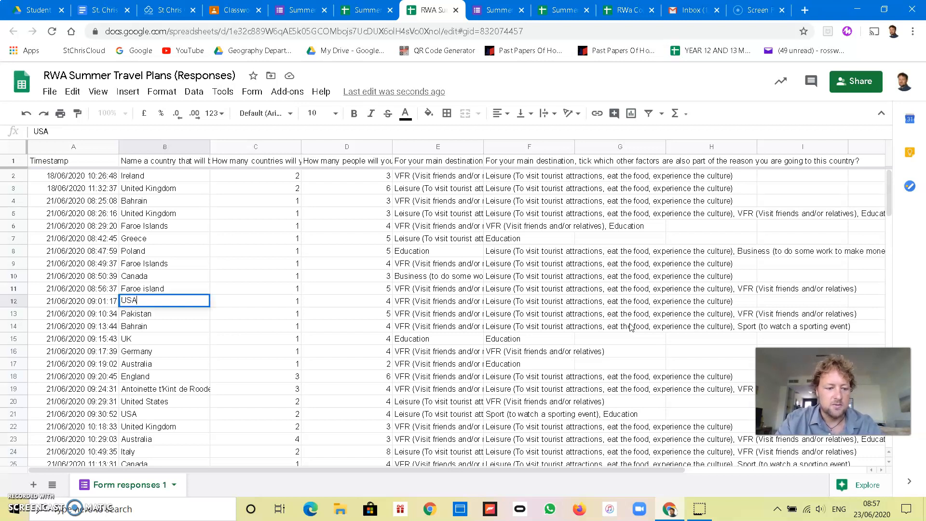
key(Return)
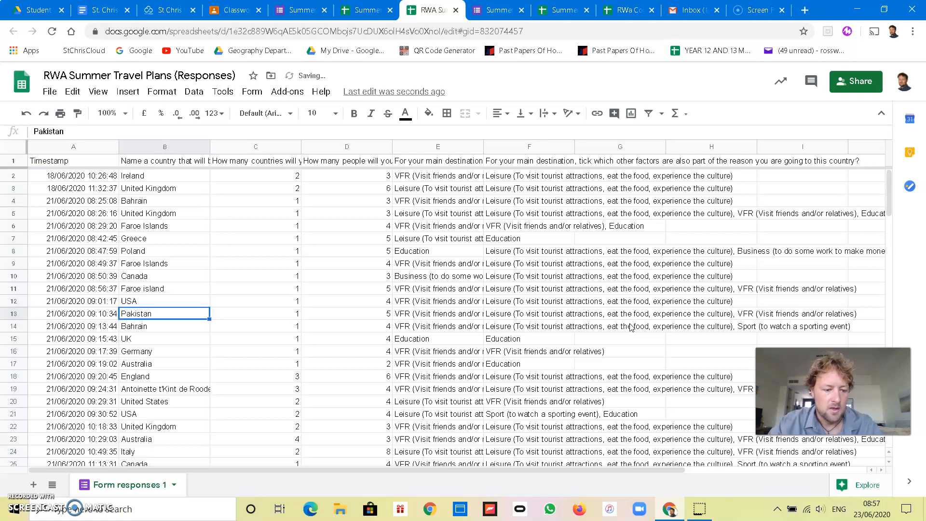
Step: Paste the copied United Kingdom over the UK entry in cell B15 and the England entry in cell B18
key(Down)
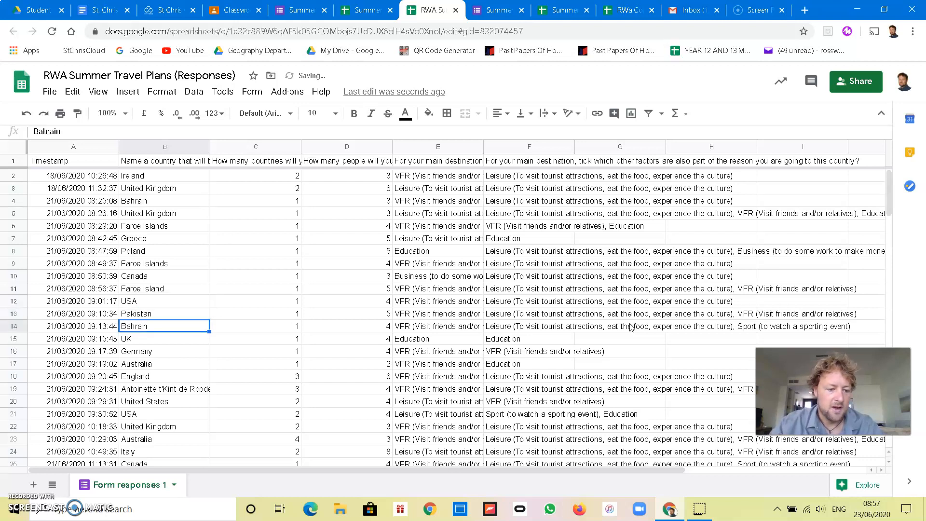
key(Down)
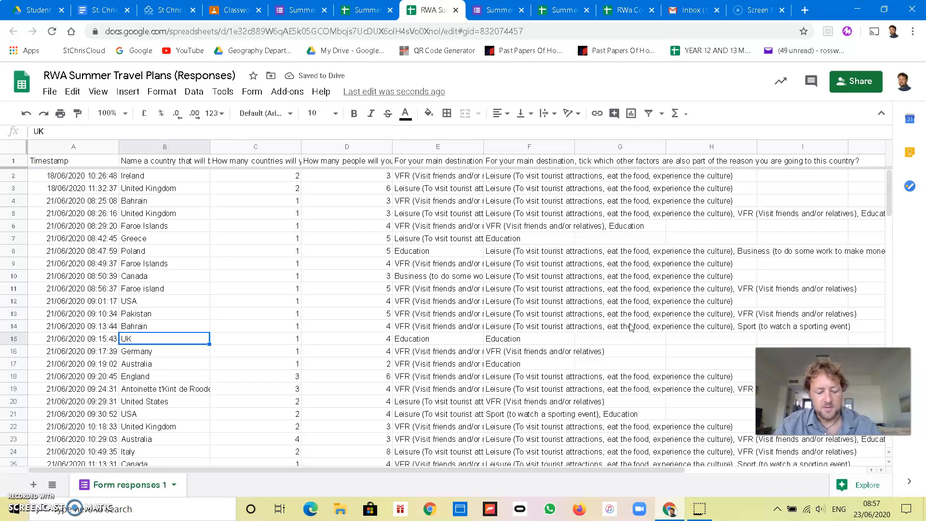
key(ctrl+v)
key(Down)
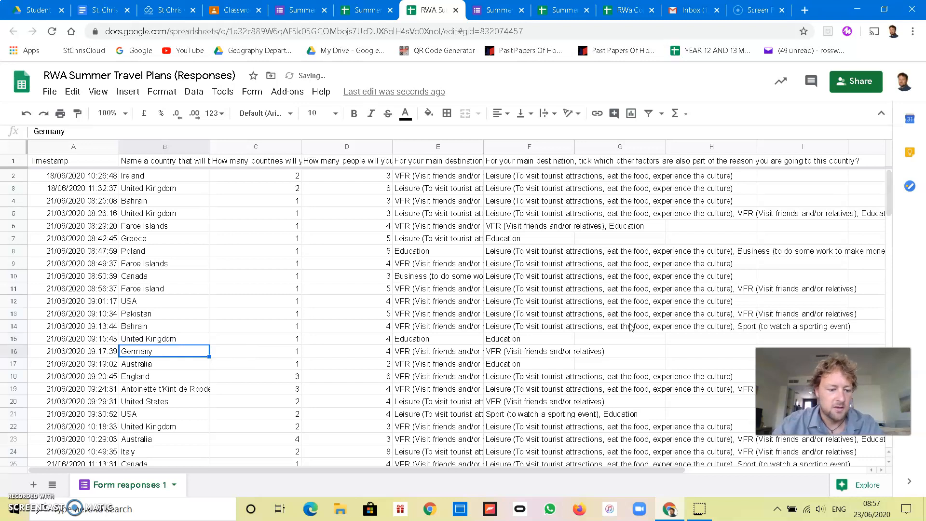
key(Down)
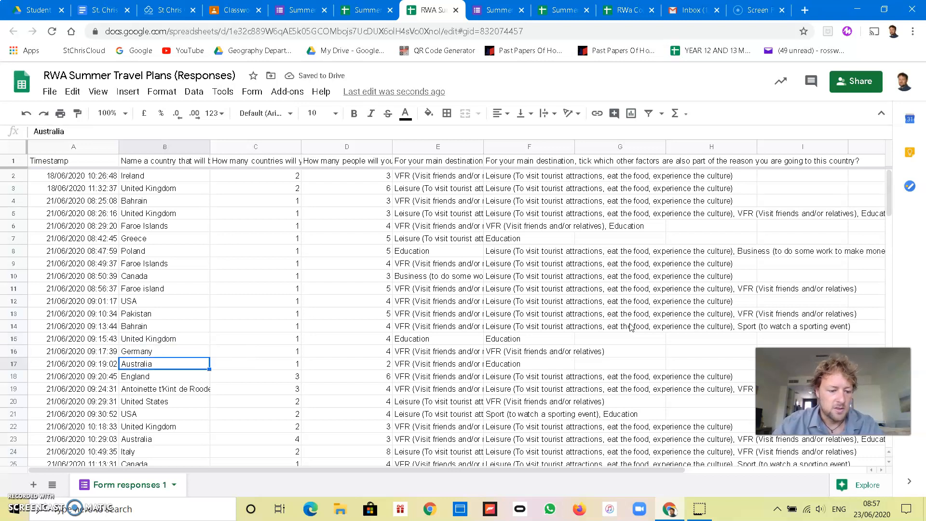
key(Down)
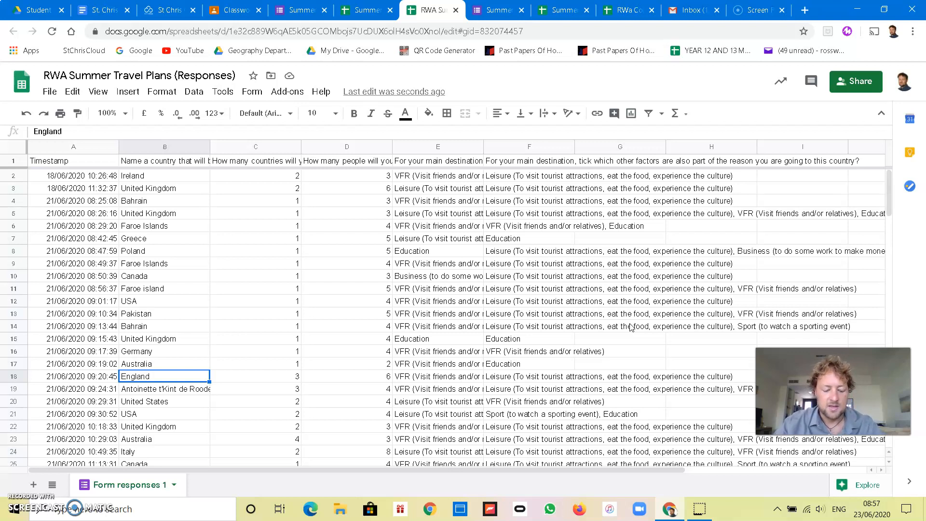
key(ctrl+v)
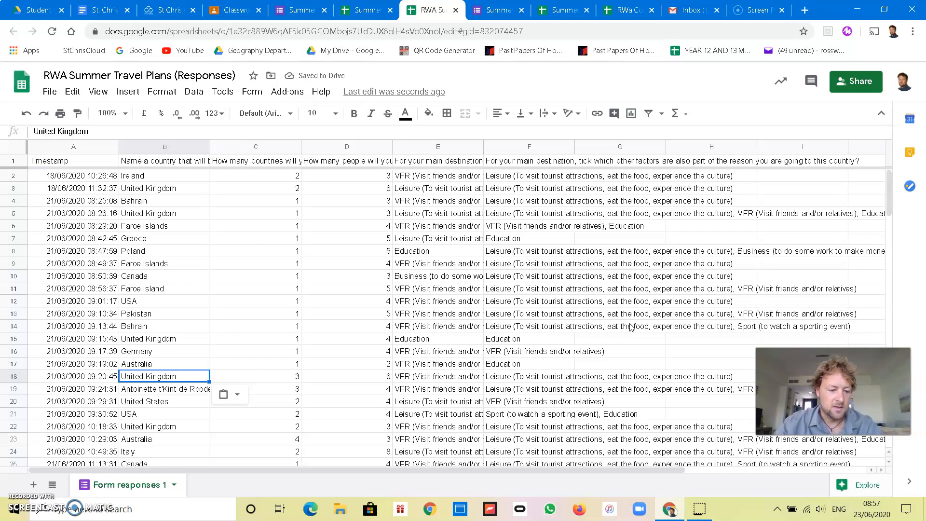
Step: Replace the personal name in cell B19 with France and the United States entry in cell B20 with USA
key(Down)
key(Up)
key(Down)
key(Down)
key(Up)
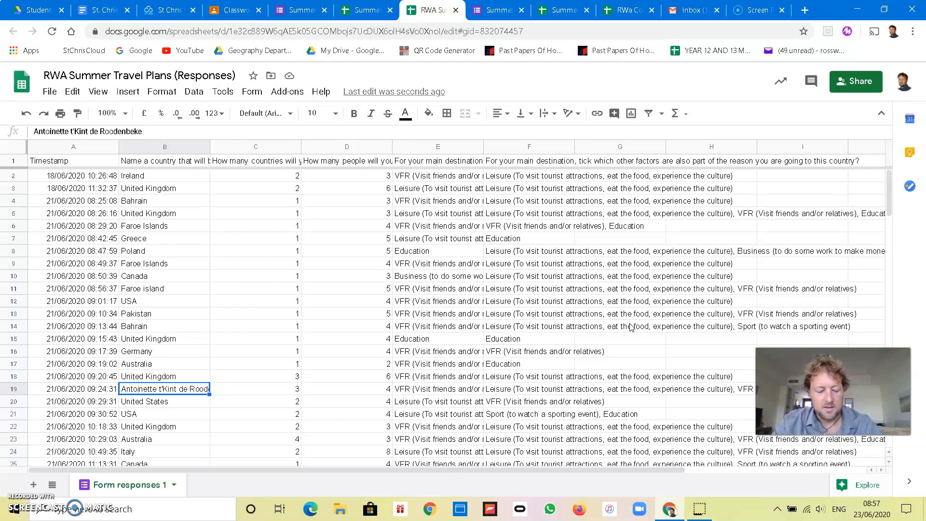
text(Fr)
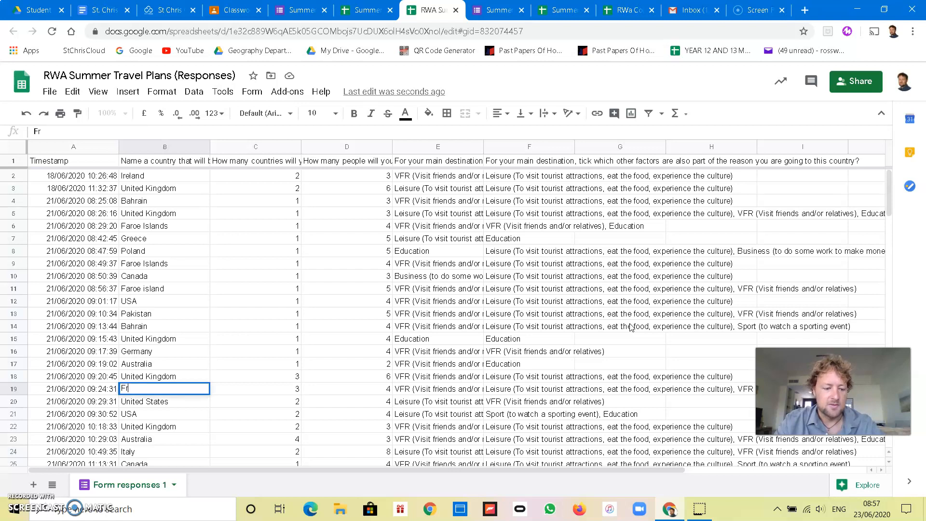
text(ance)
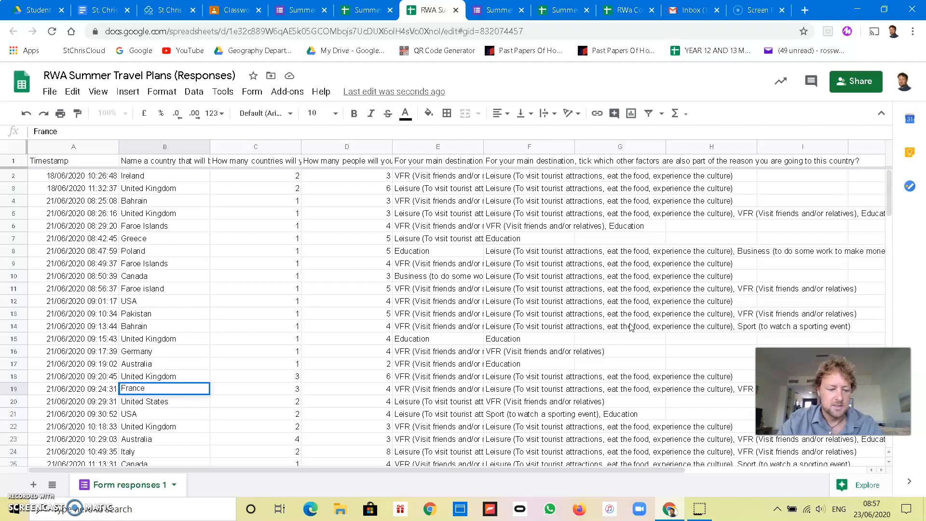
key(Return)
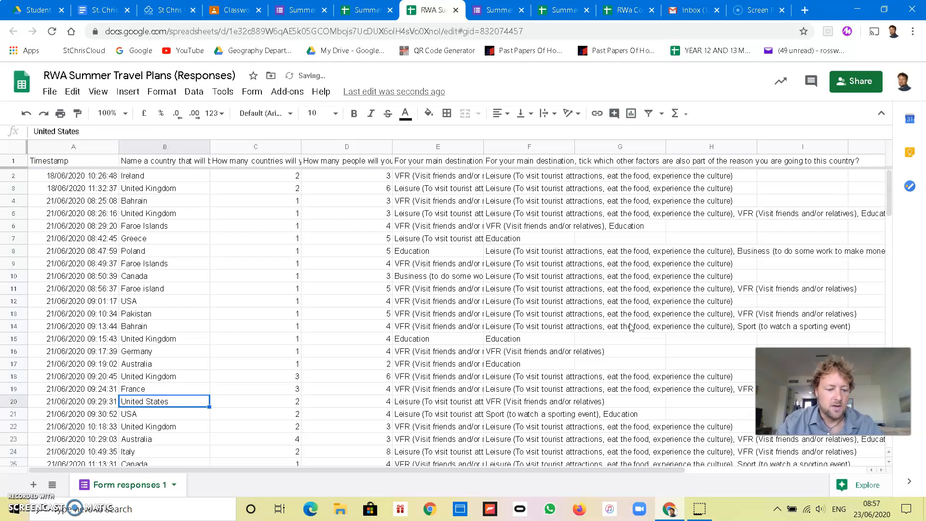
text(USA)
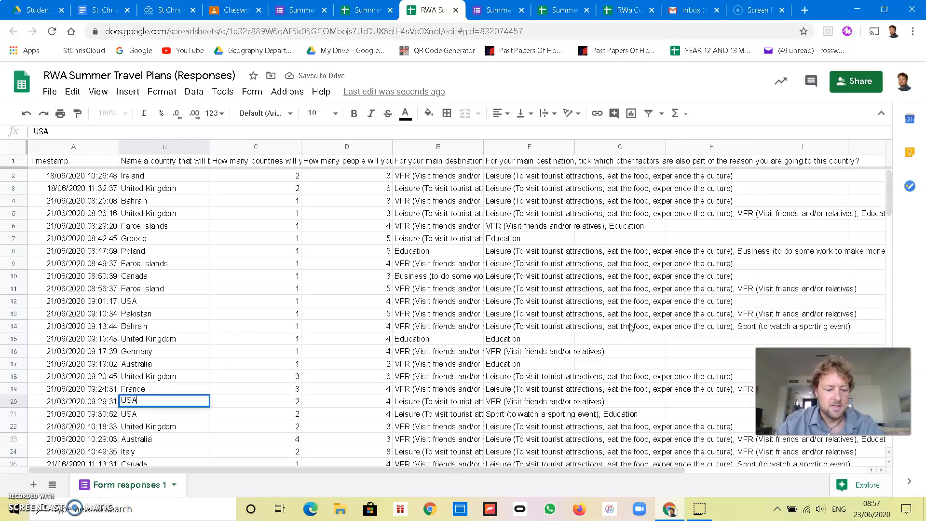
key(Return)
Step: Replace the "england, scotland" entry in cell B26 with United Kingdom
key(Down)
key(Down)
key(Down)
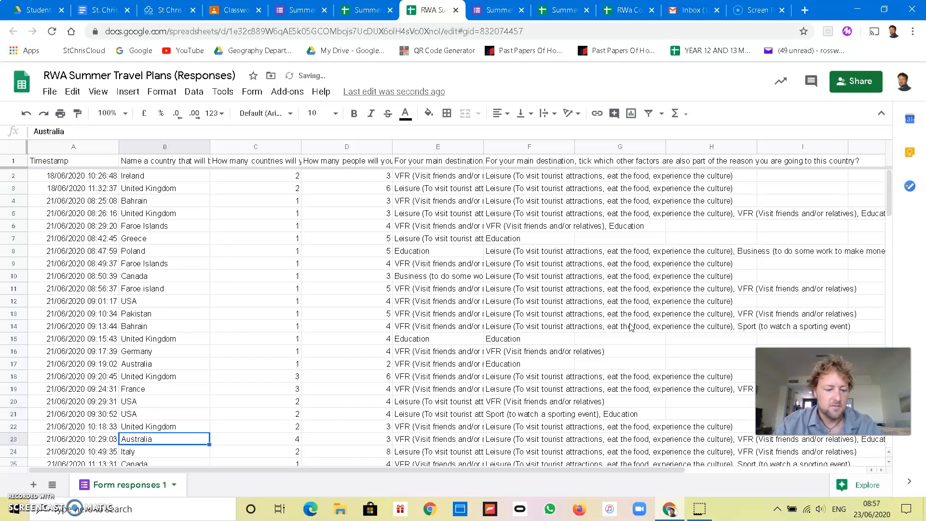
key(Down)
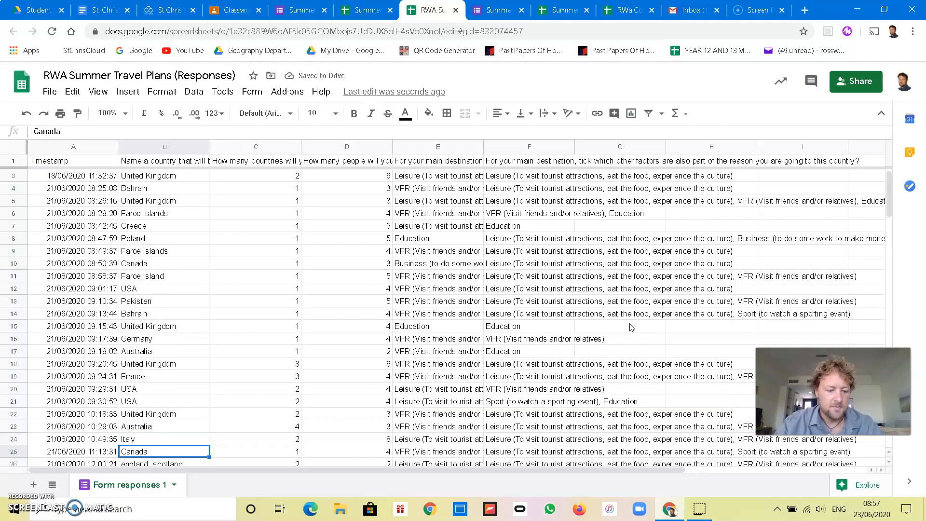
key(Down)
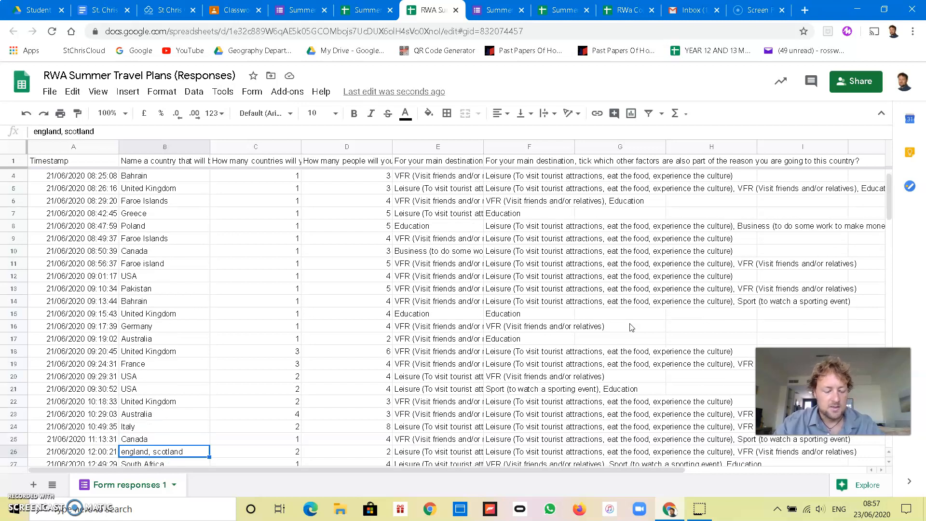
text(United Kingdom)
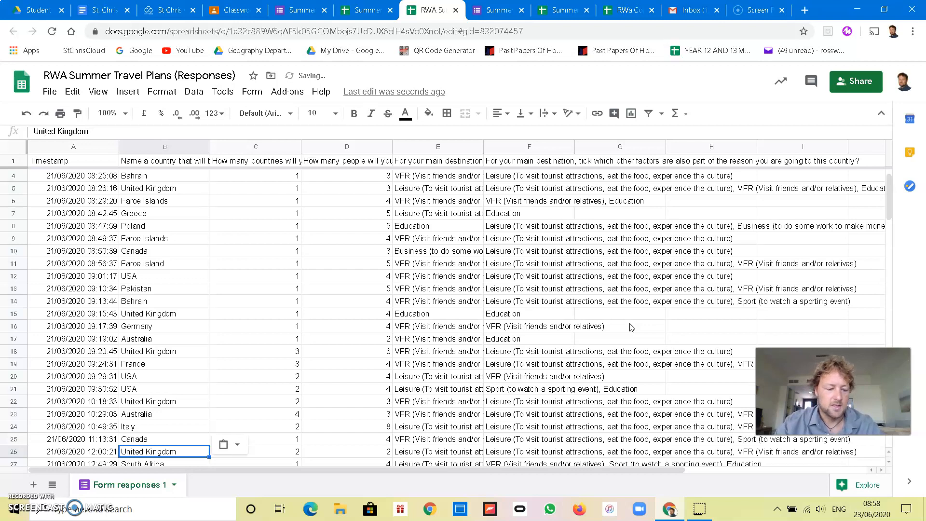
Step: Replace the misspelled Huwaii destination in cell B28 with USA
key(Down)
key(Down)
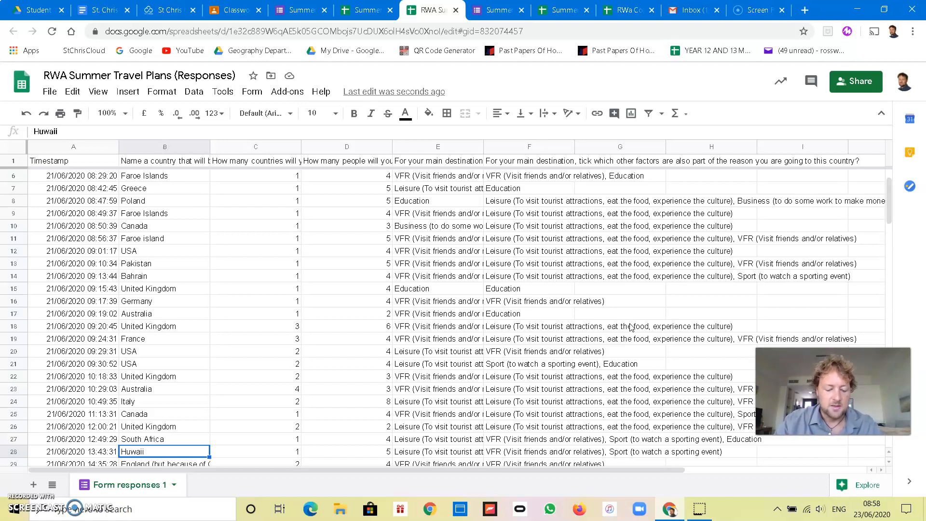
text(USA)
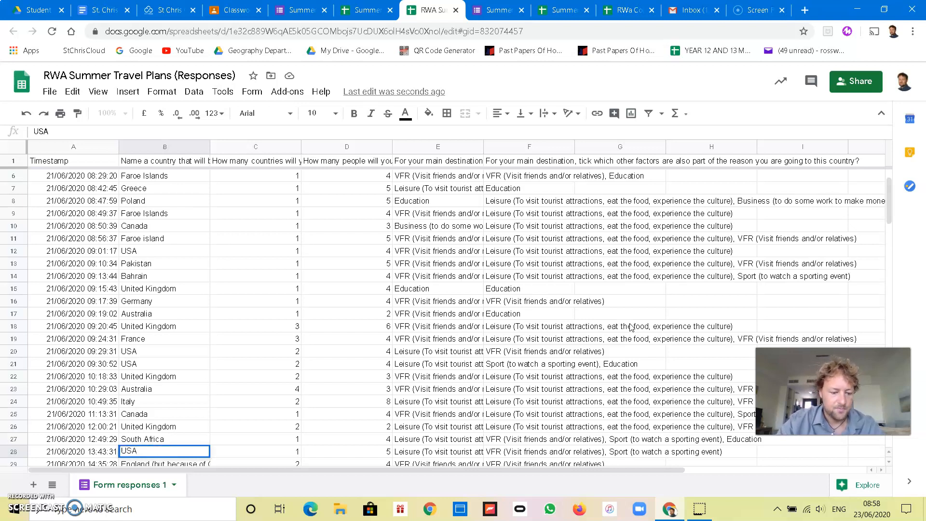
key(Return)
Step: Replace the long England comment in cell B29 with Bahrain and the England entry in cell B31 with United Kingdom
key(Up)
key(Down)
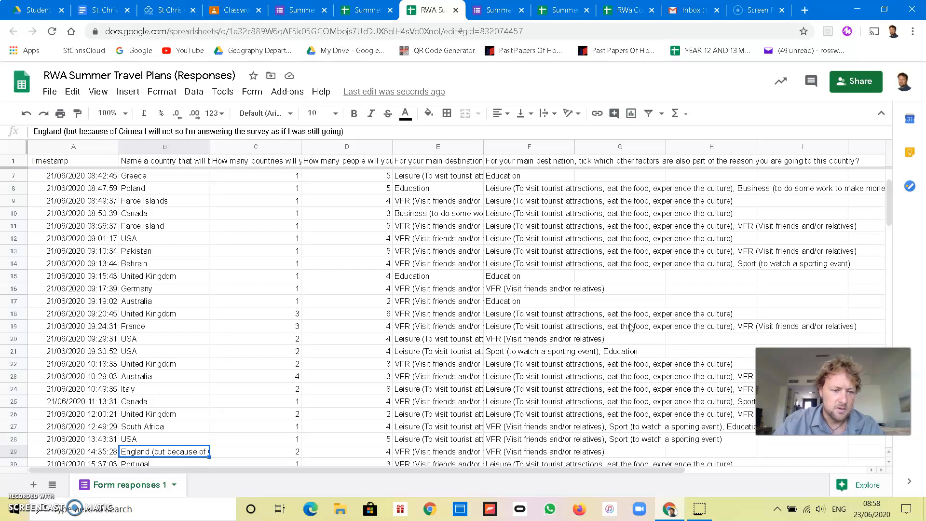
key(Up)
key(Down)
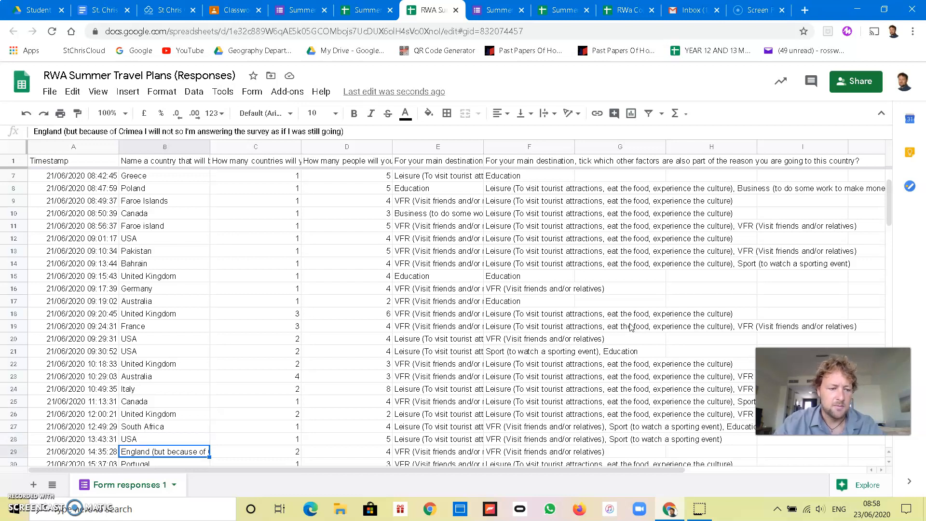
text(Bahrain)
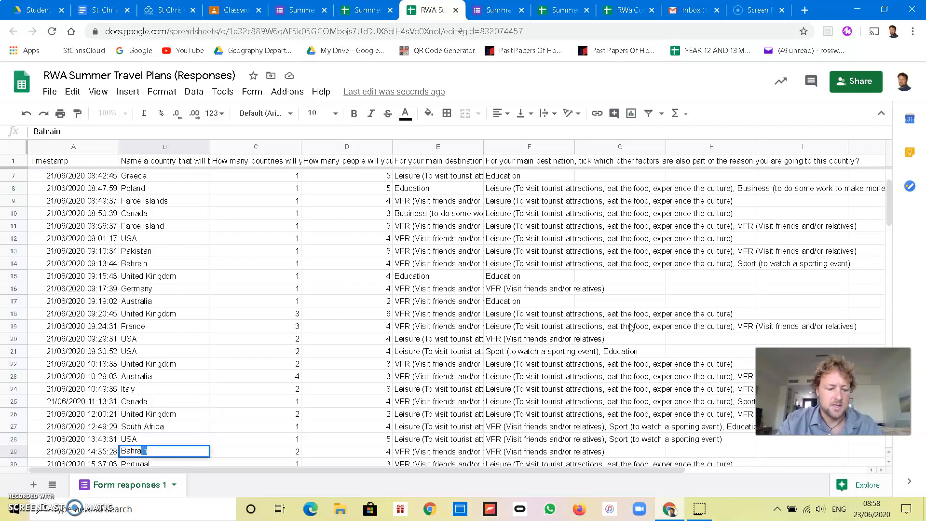
key(Return)
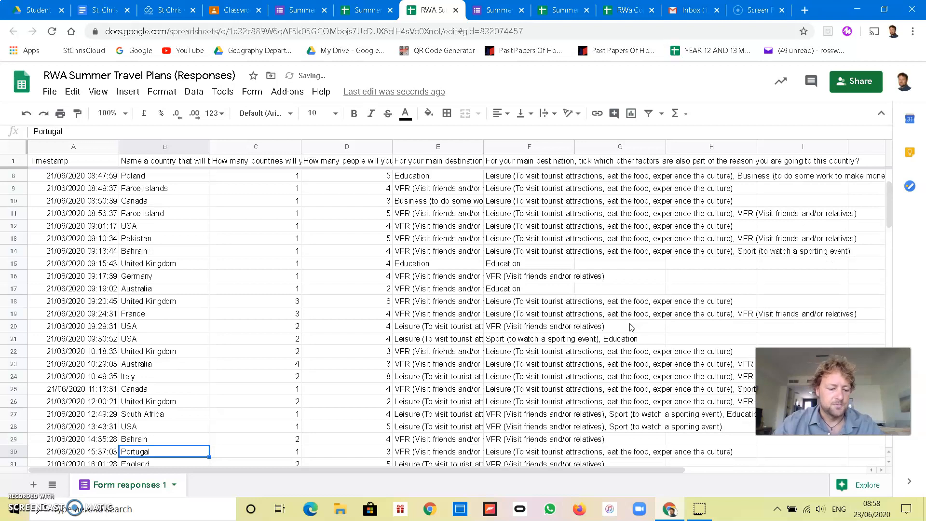
key(Down)
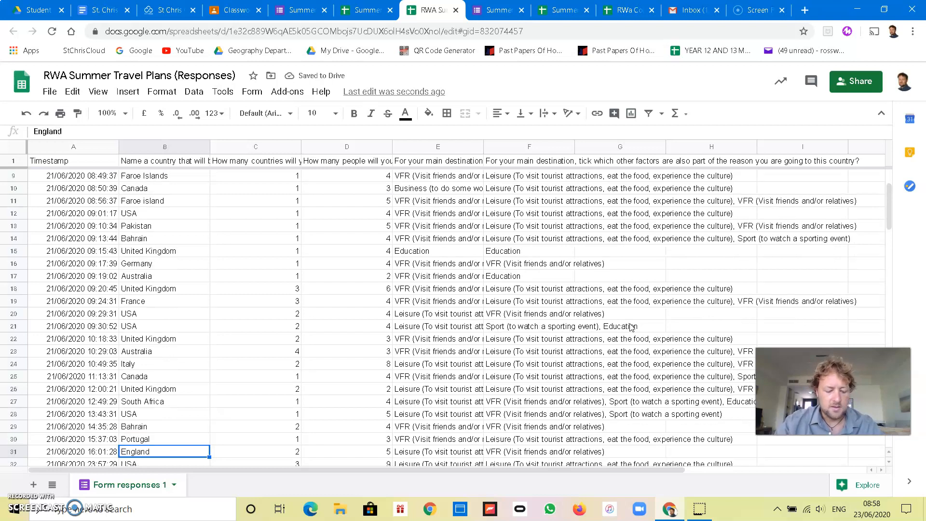
text(United Kingdom)
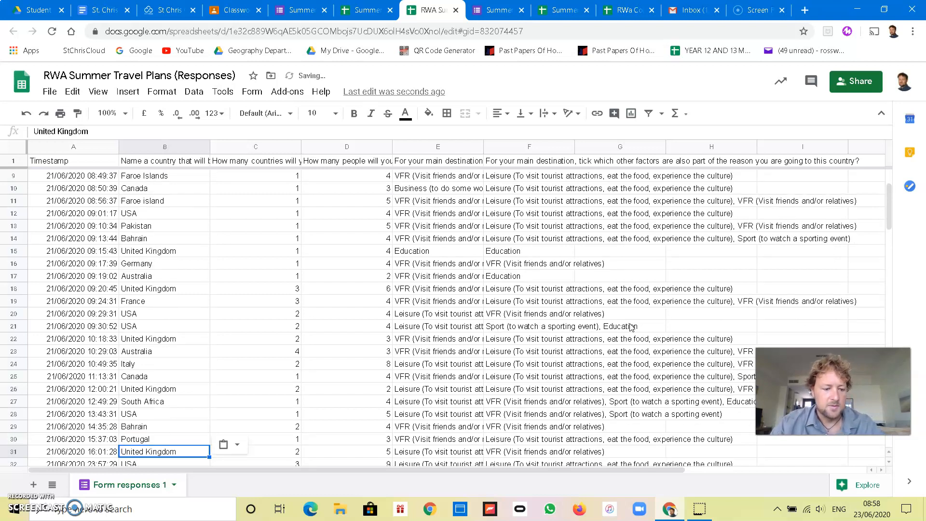
Step: Replace the "Staying in Bahrain" entry in cell B33 with Bahrain and the Saudi entry in cell B34 with Saudi Arabia
key(Down)
key(Down)
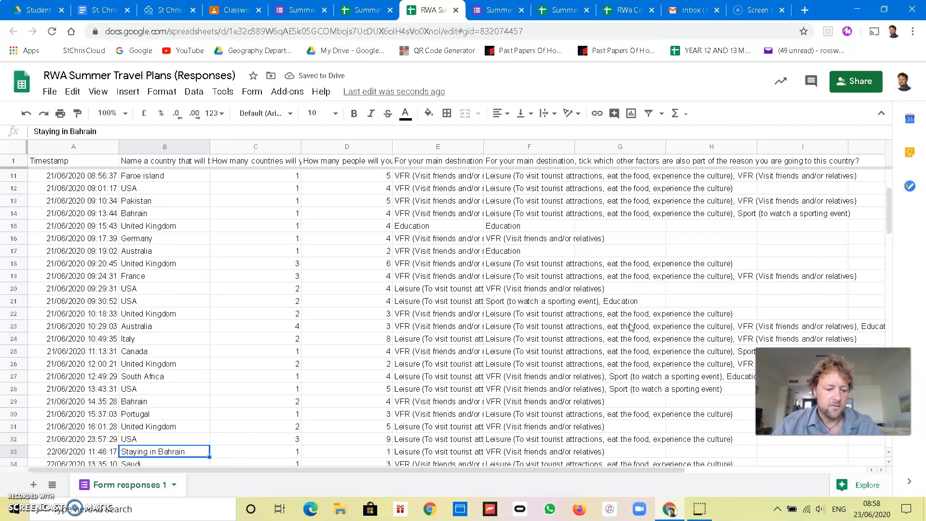
text(Bahrain)
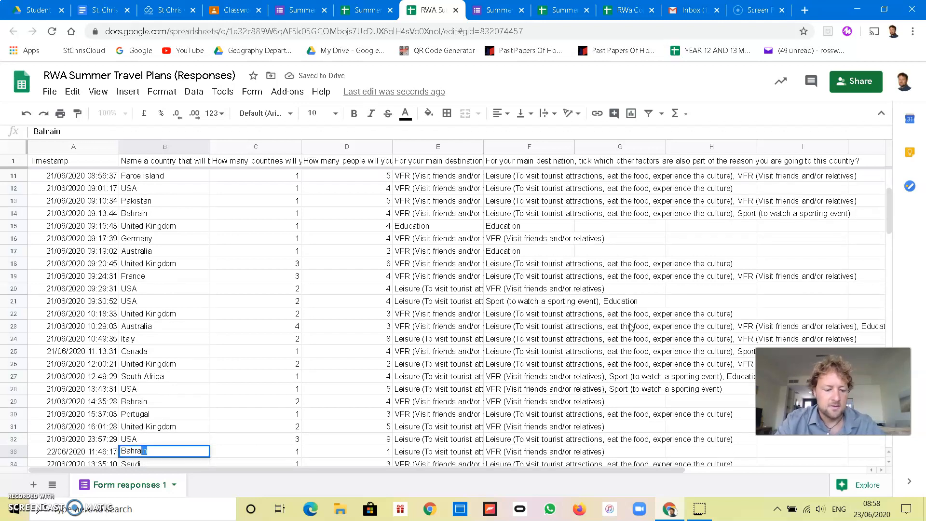
key(Return)
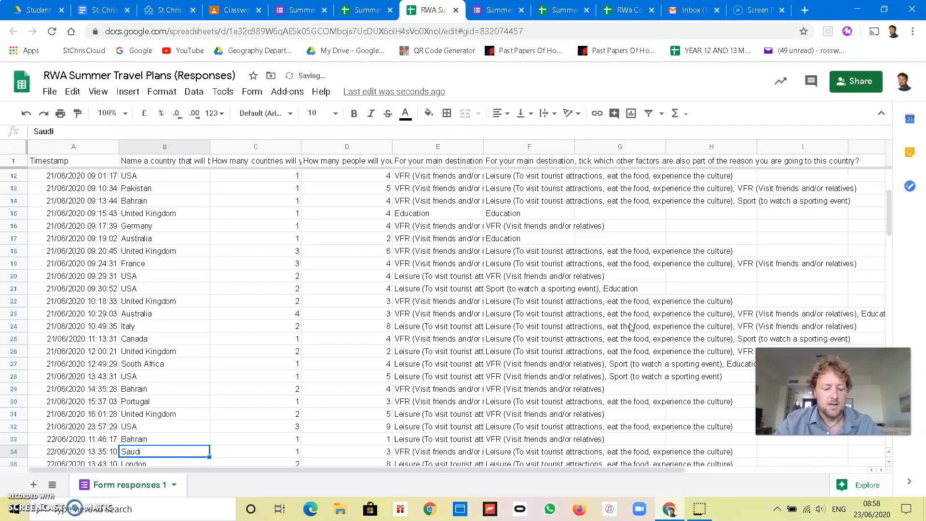
text(Saudi)
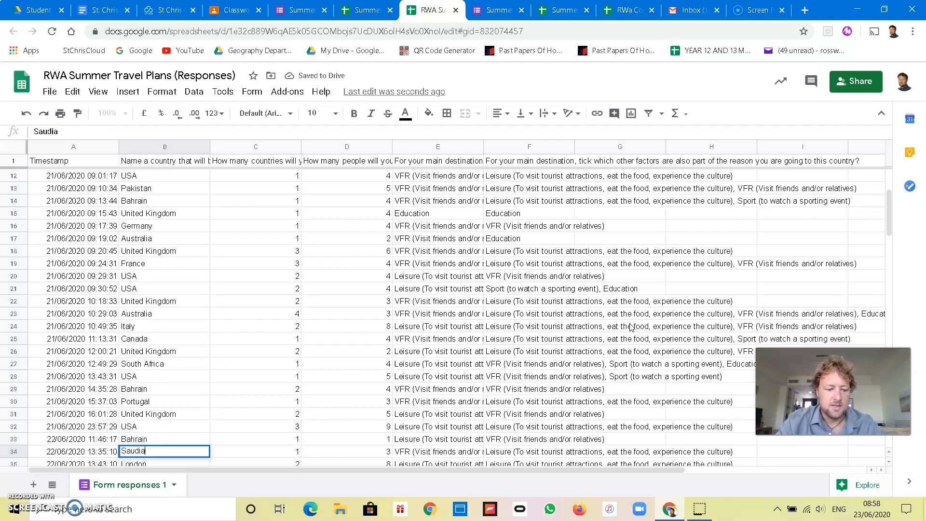
text( Arabia)
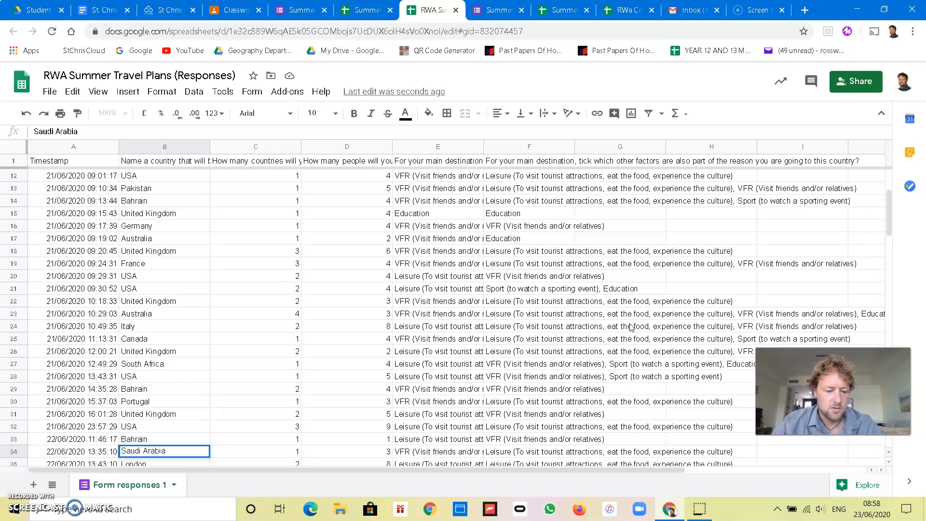
key(Return)
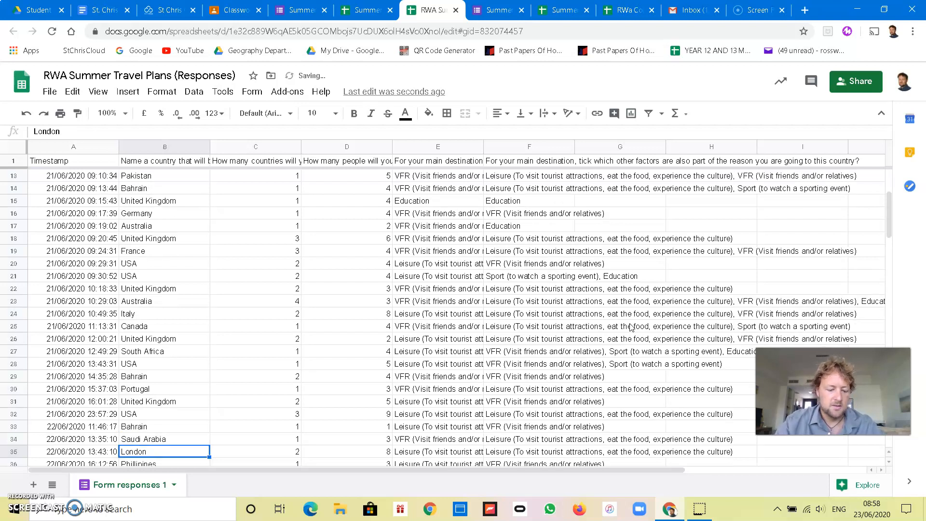
Step: Replace London in cell B35 with United Kingdom and correct the misspelled entry in cell B36 to Philippines
text(United Kingdom)
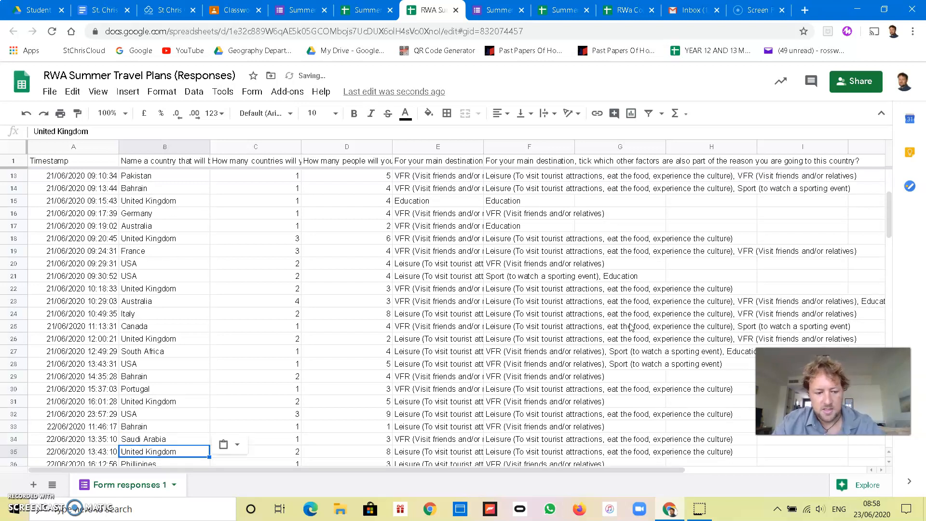
key(Down)
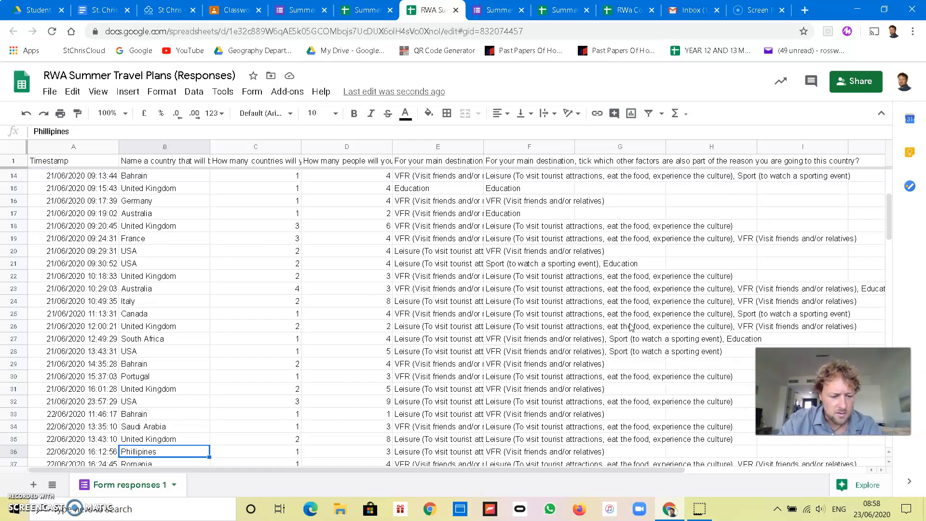
text(Phi)
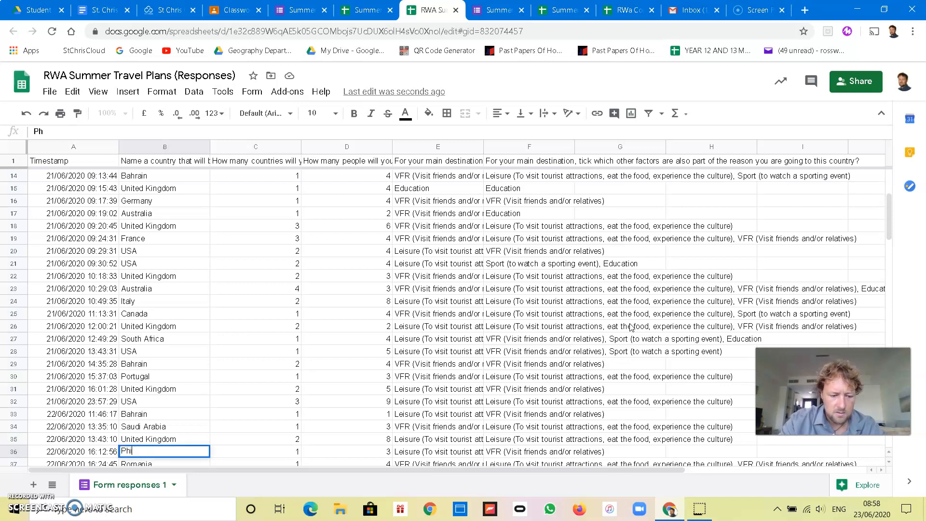
text(lippines)
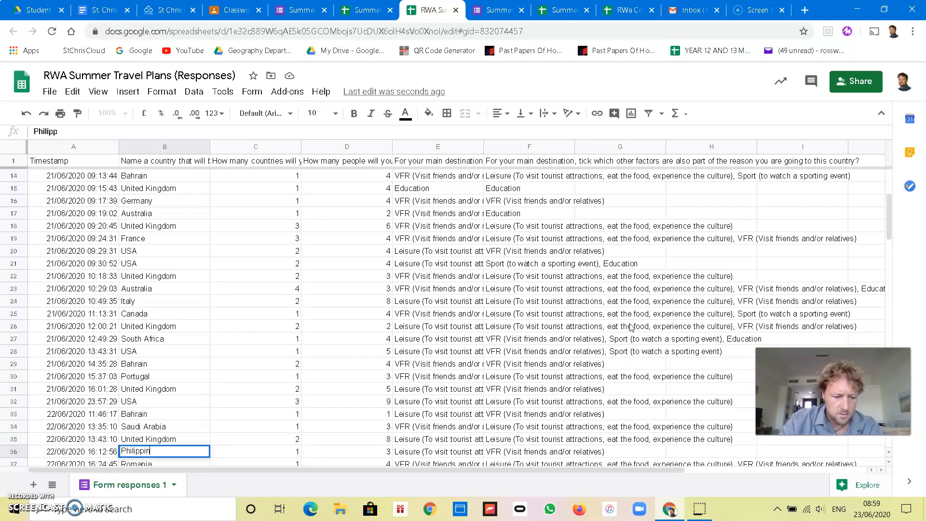
key(Up)
key(Down)
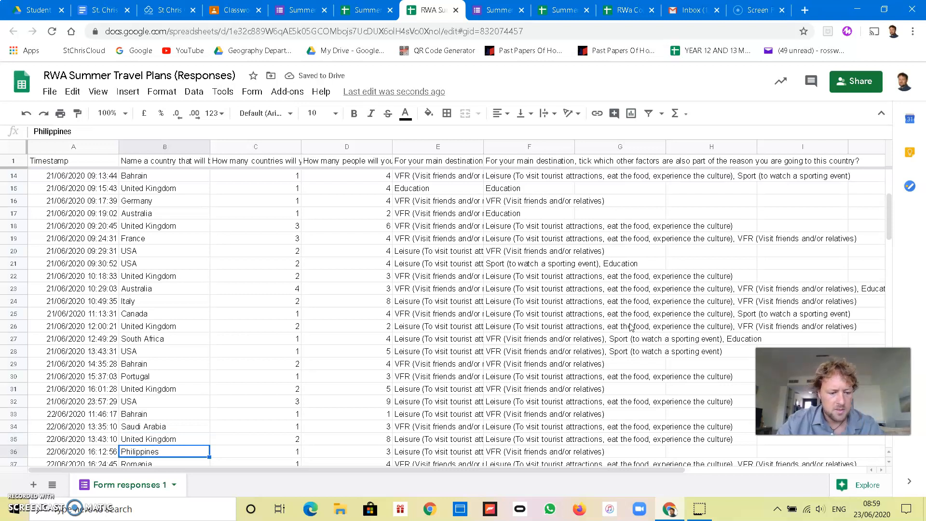
Step: Check the remaining destination entries through row 38 and look back over the cleaned country names in column B
key(Down)
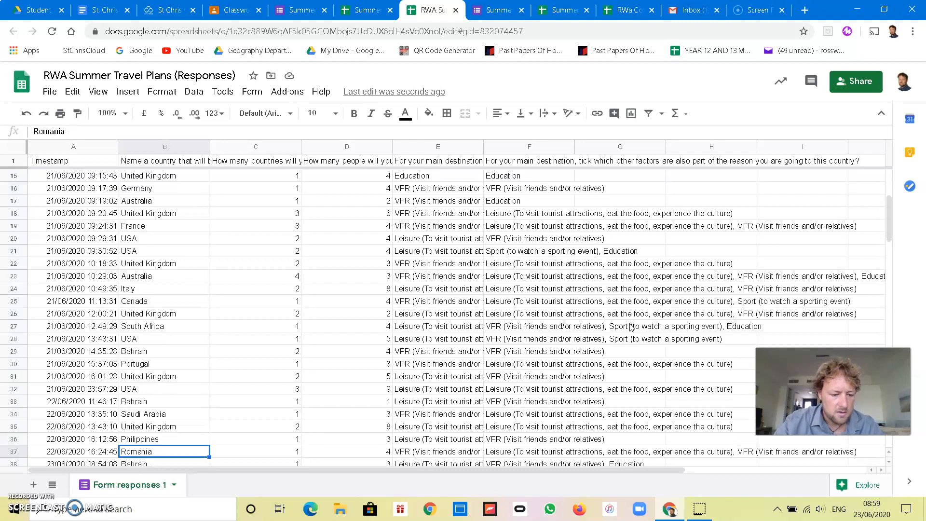
key(Down)
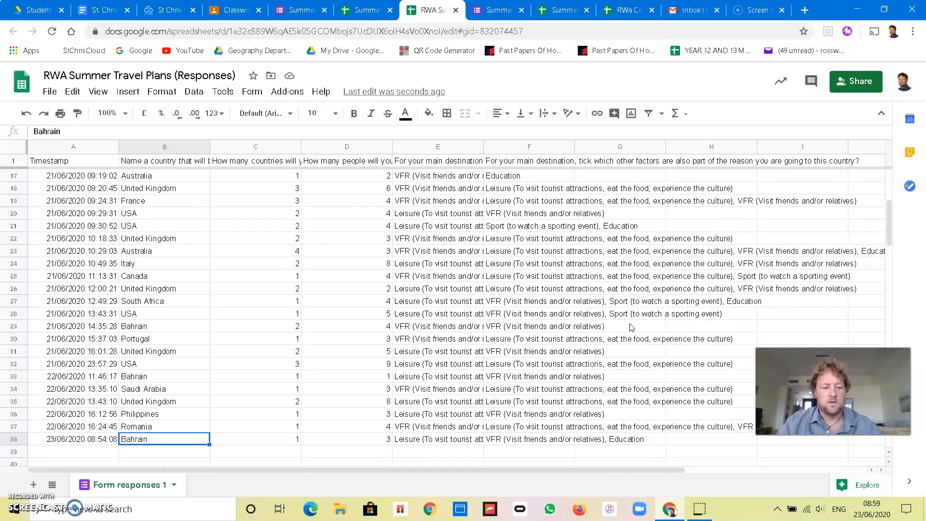
key(Up)
key(Down)
key(Up)
key(Down)
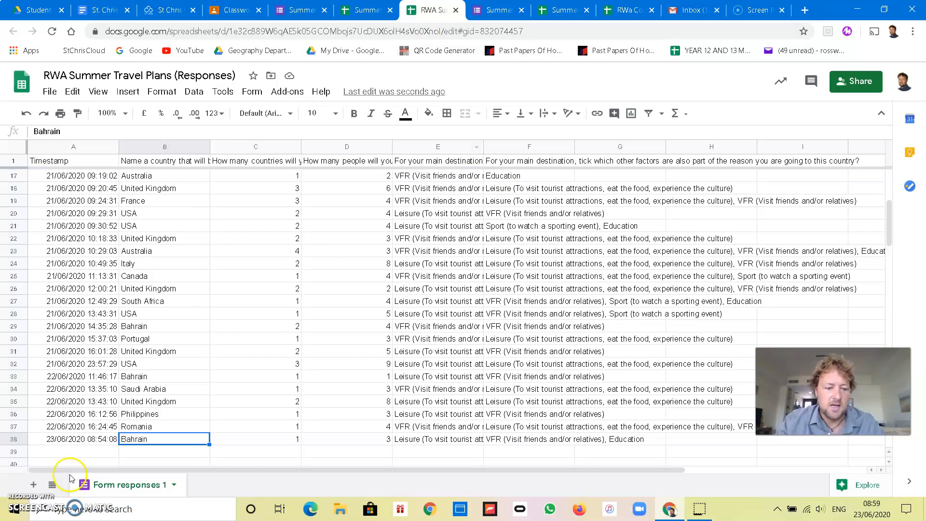
click(114, 355)
scroll(119, 367, up, 5)
scroll(182, 294, down, 4)
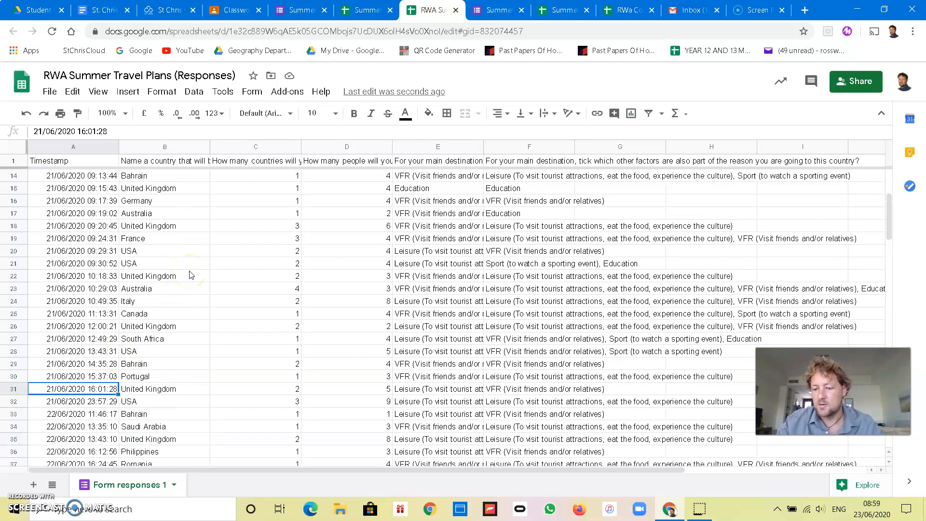
scroll(144, 413, down, 2)
scroll(139, 407, up, 3)
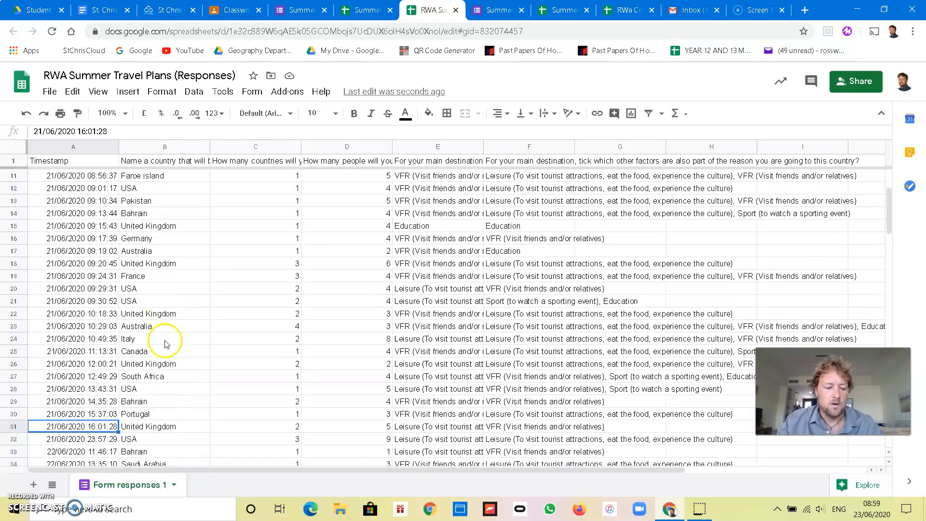
Step: Insert a chart from the destination country entries in cells B2:B38
scroll(203, 379, down, 3)
drag(178, 405, 170, 177)
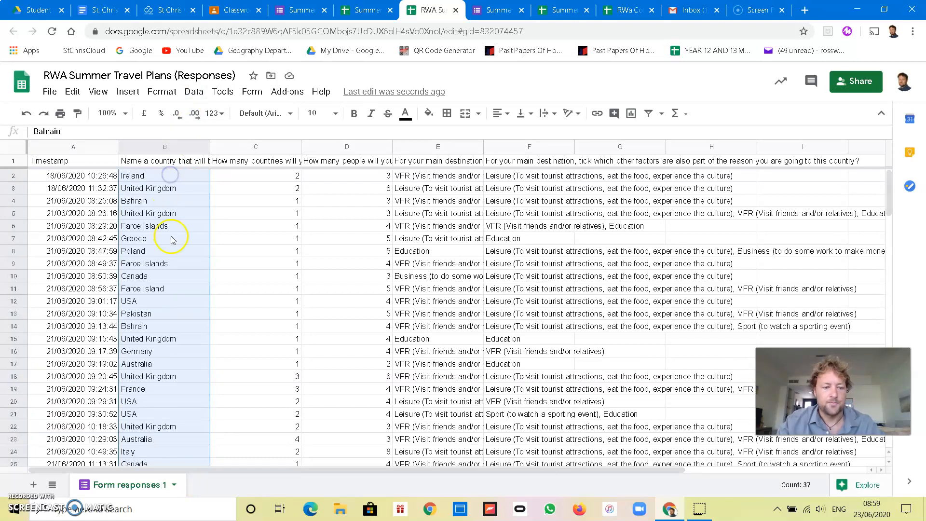
click(128, 101)
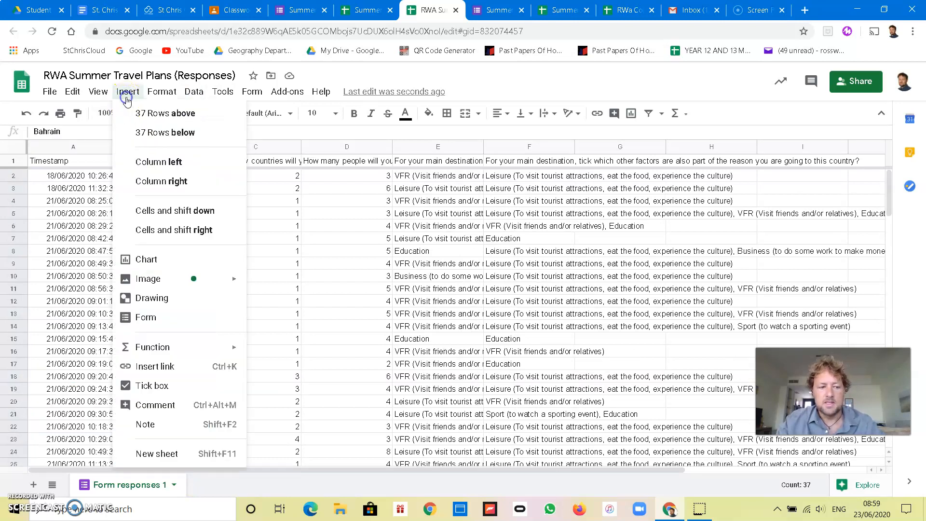
click(165, 261)
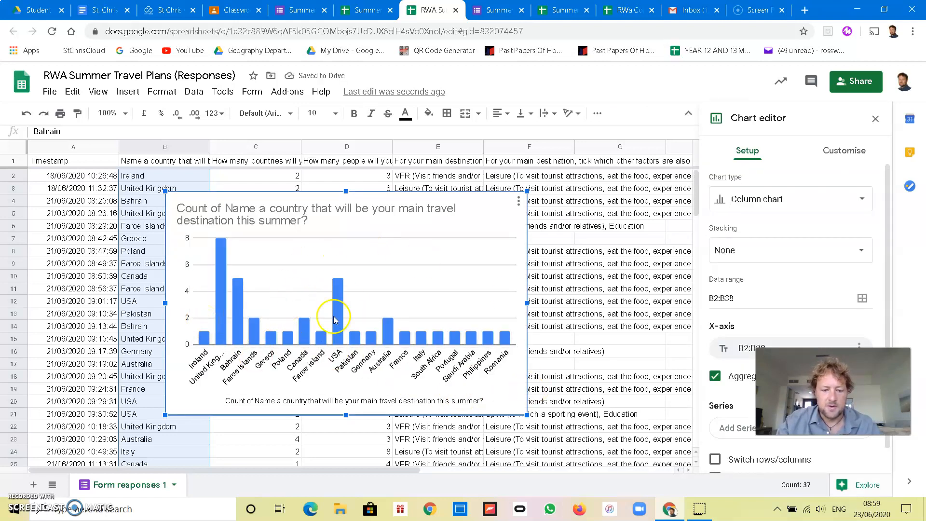
click(219, 347)
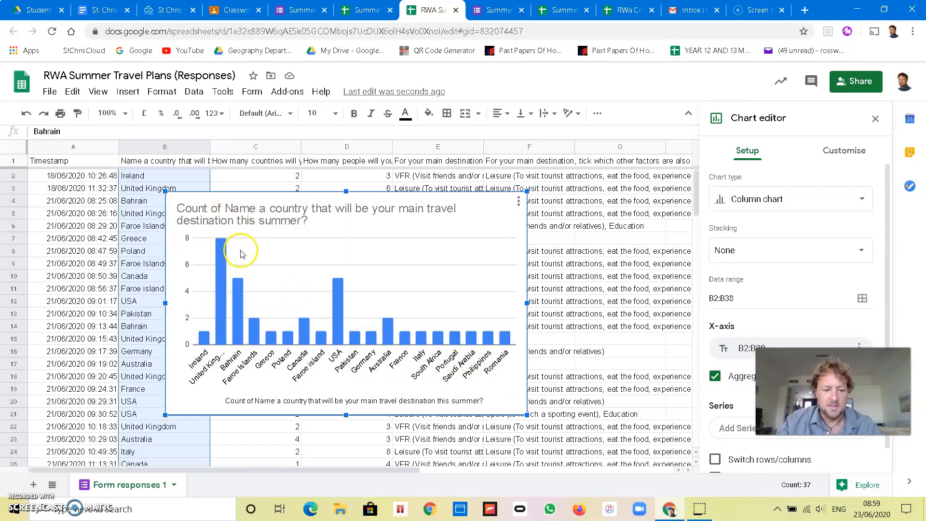
click(230, 393)
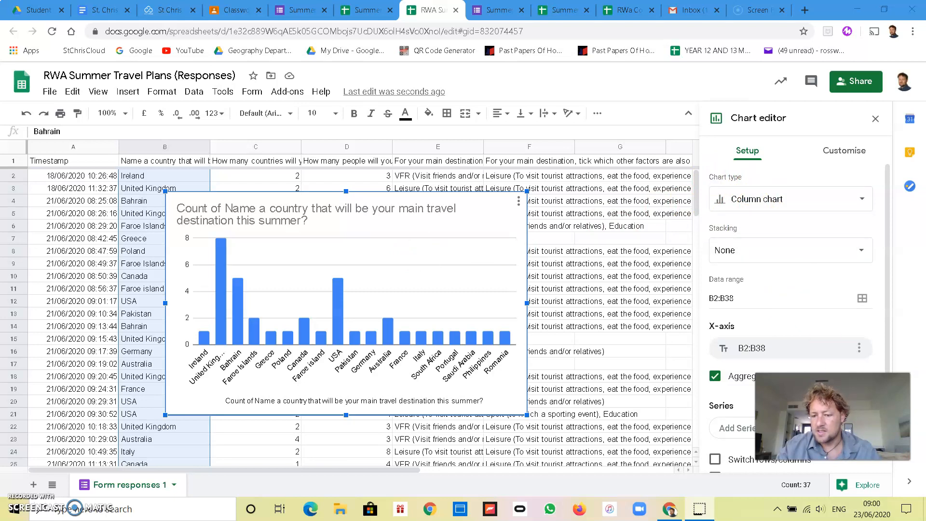
Step: Change the destination chart's type from a column chart to a Geo chart
click(787, 200)
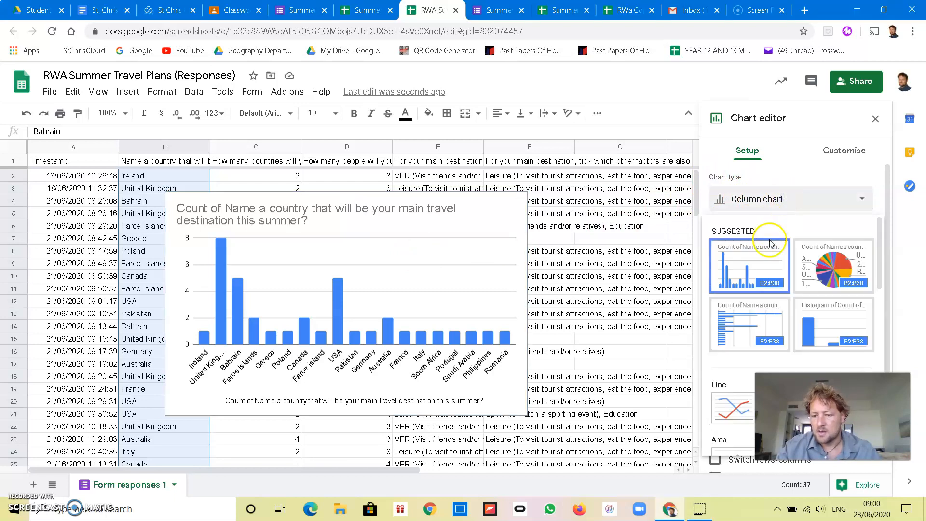
scroll(770, 244, down, 7)
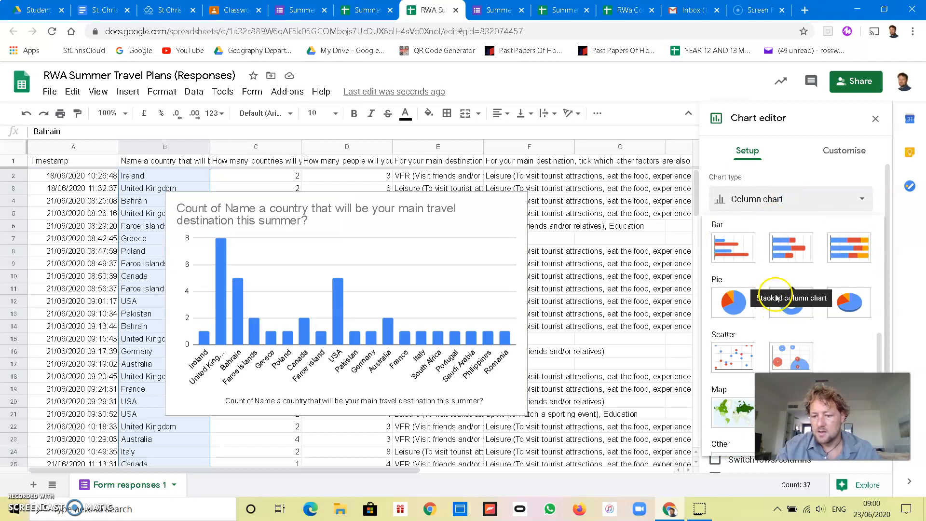
click(740, 422)
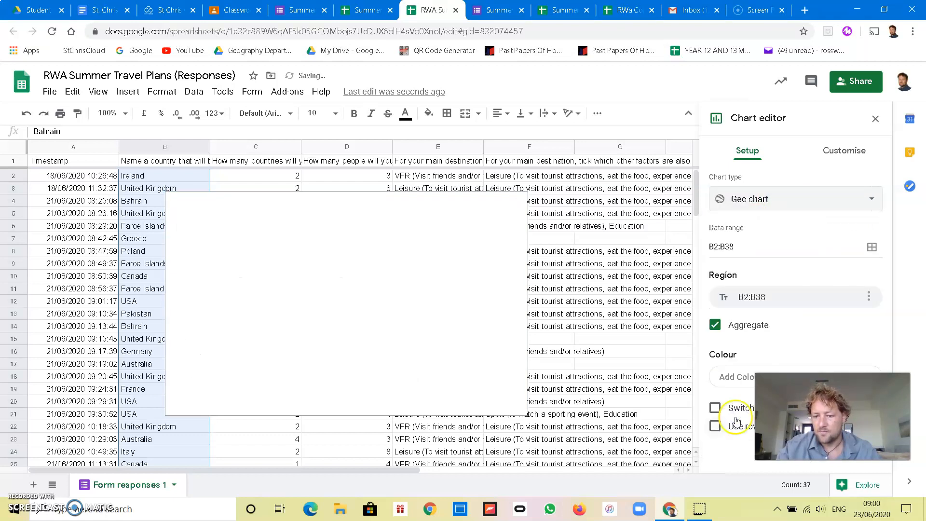
click(719, 305)
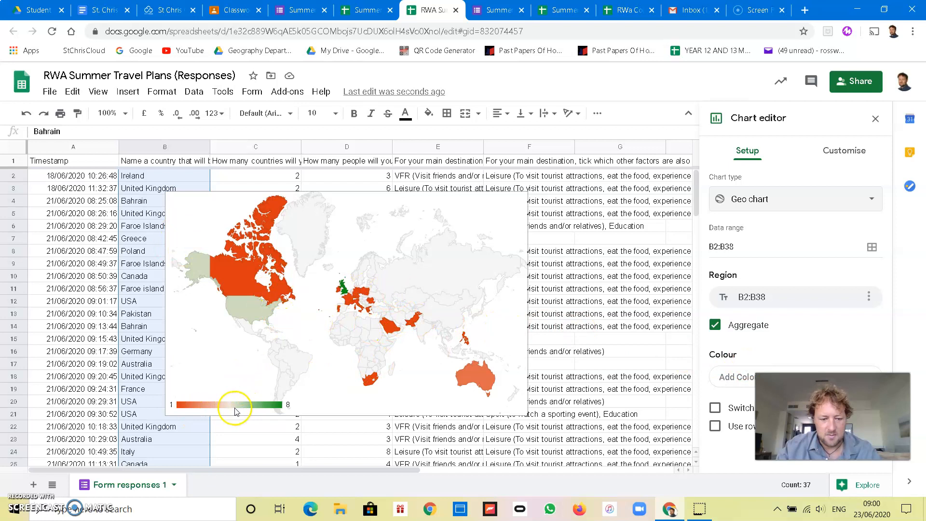
drag(833, 416, 612, 419)
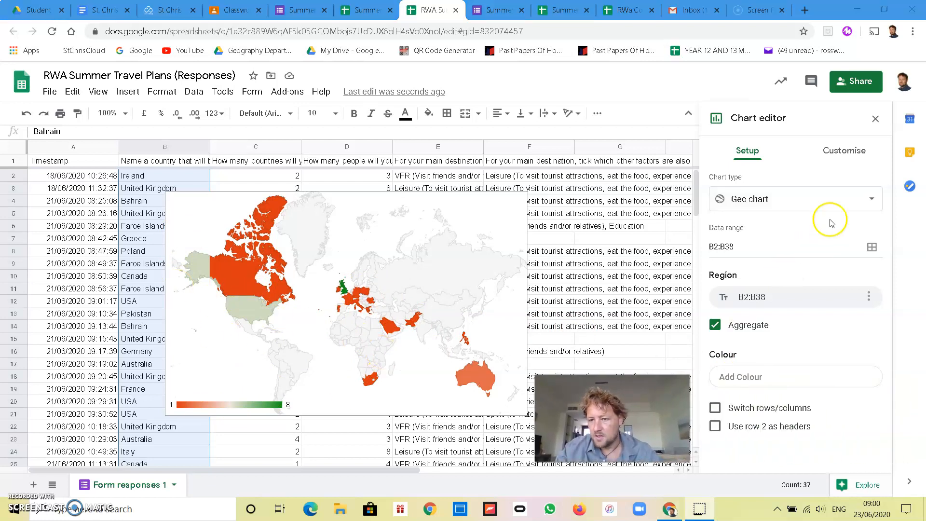
Step: Open the chart style customisation options for the geo chart
click(852, 152)
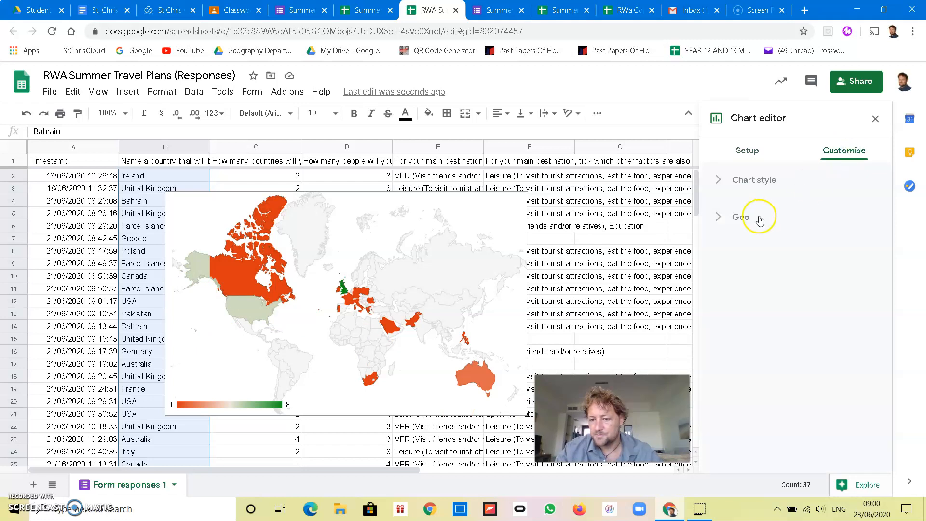
click(754, 182)
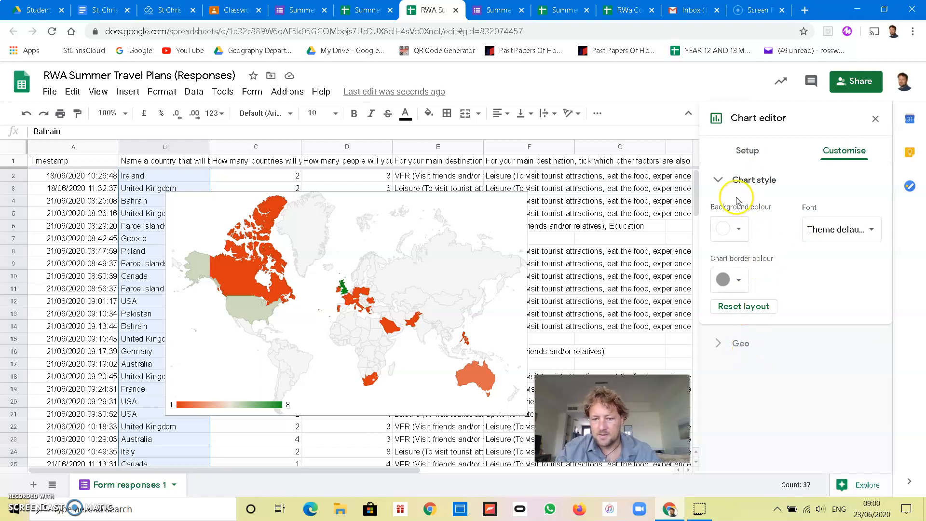
Step: Try a black background on the geo chart and set it back to white
click(738, 234)
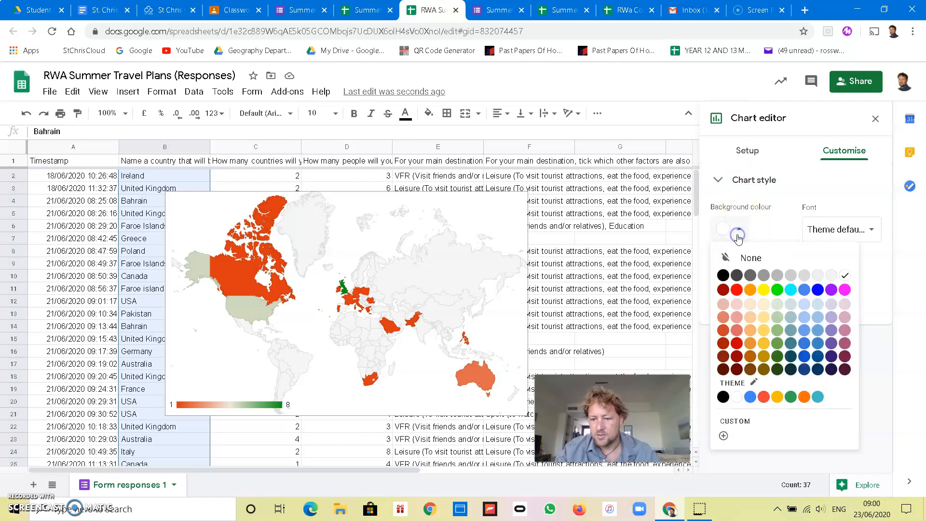
click(724, 276)
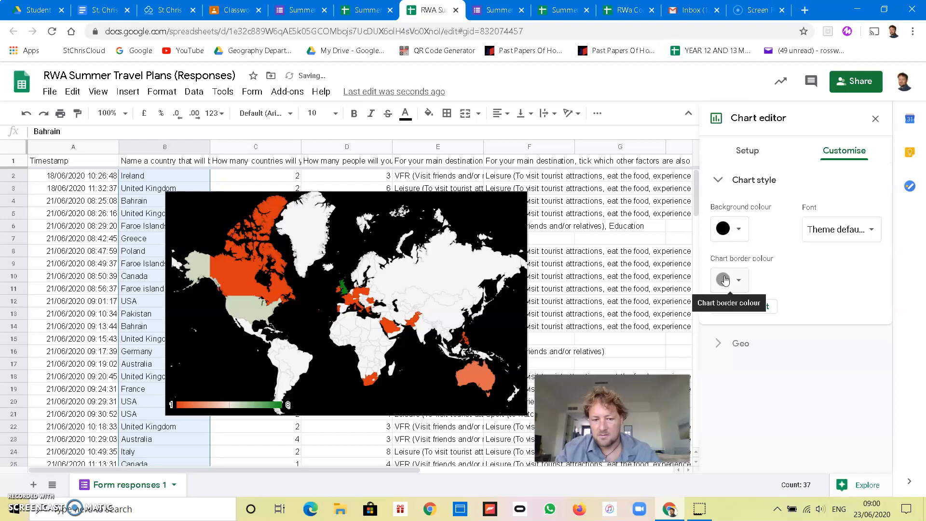
click(733, 229)
click(845, 276)
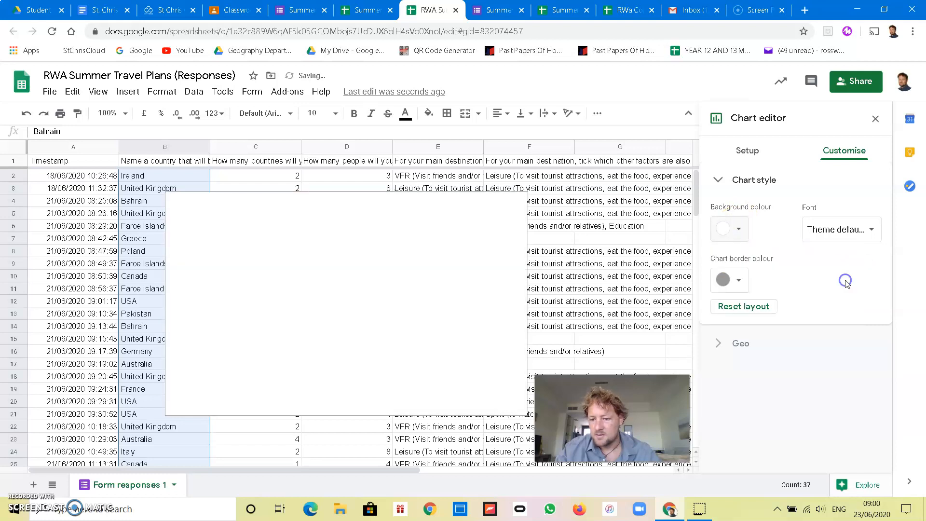
Step: Set the geo chart's background colour to light blue and its border colour to black, and collapse the chart style options
click(729, 230)
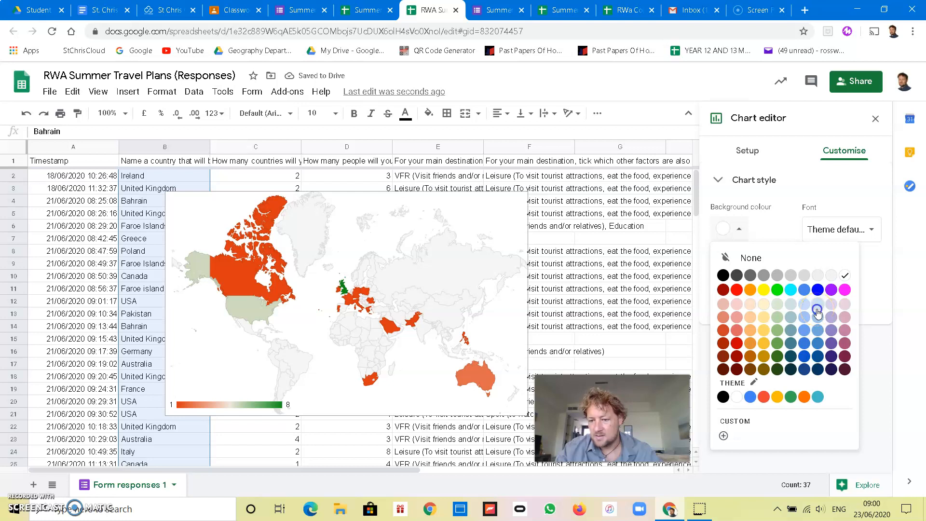
click(818, 313)
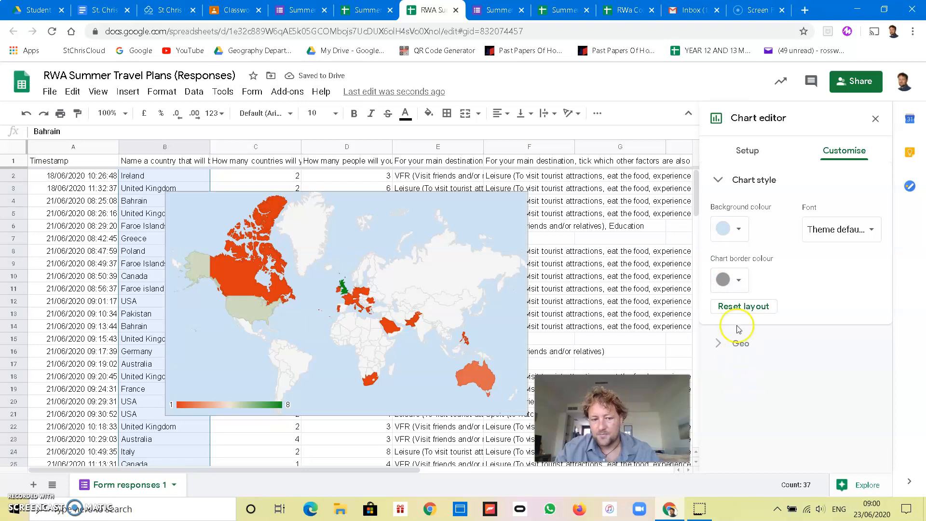
click(729, 279)
click(724, 327)
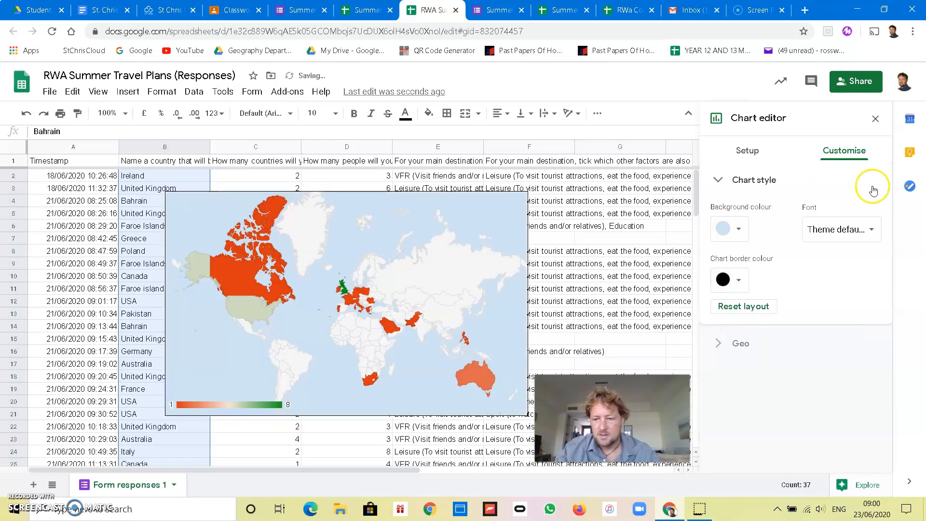
click(742, 186)
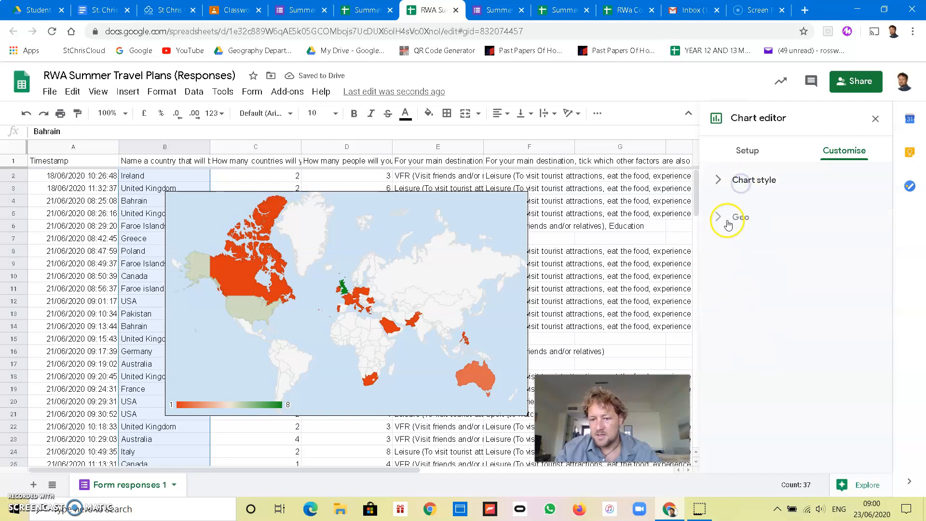
Step: Check the geo chart's region choices, keep World, and set the maximum-value colour to a very dark green
click(724, 217)
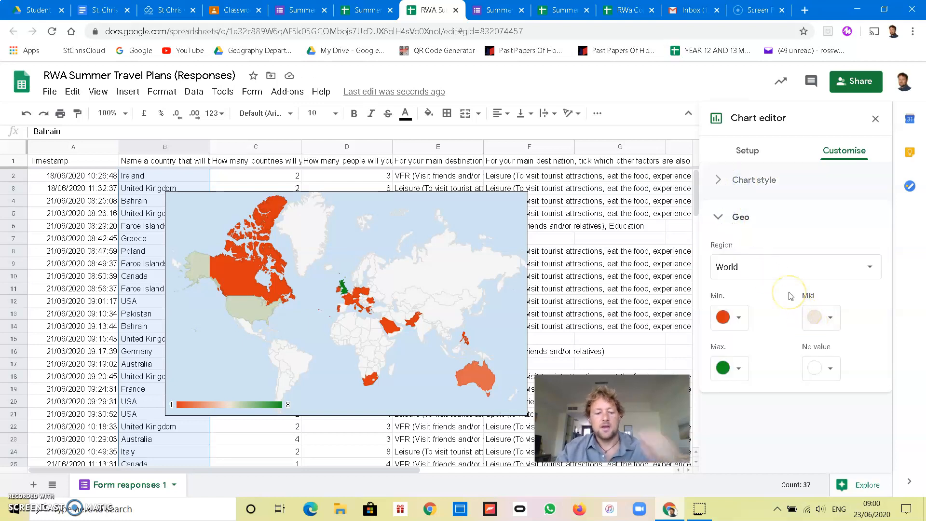
click(781, 268)
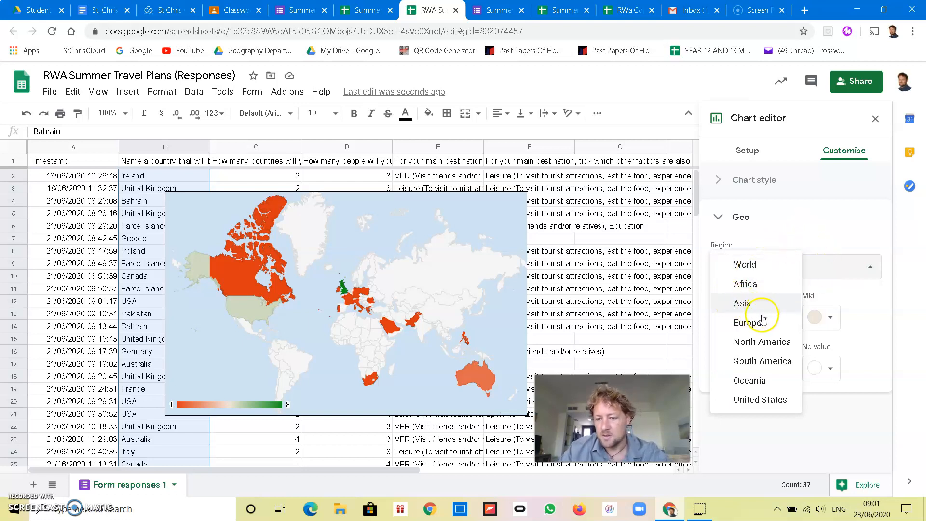
click(869, 258)
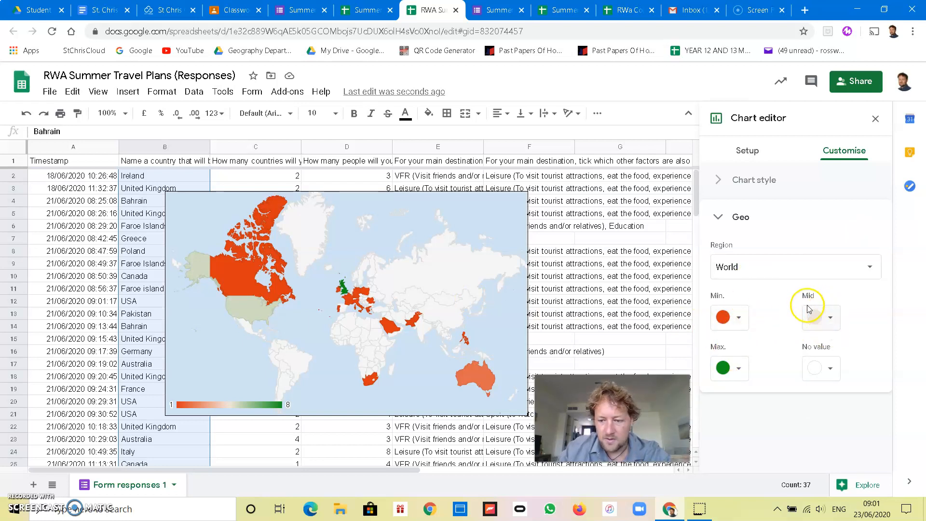
click(733, 319)
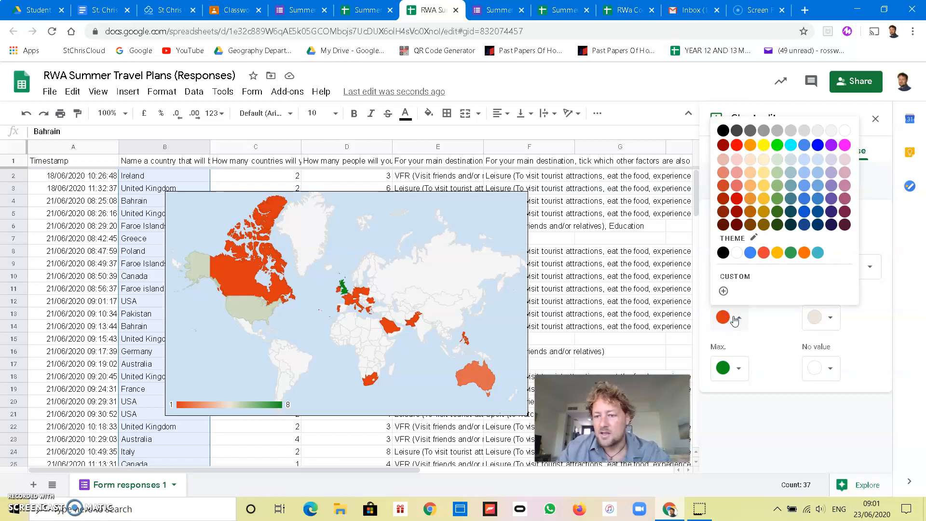
click(762, 333)
click(738, 370)
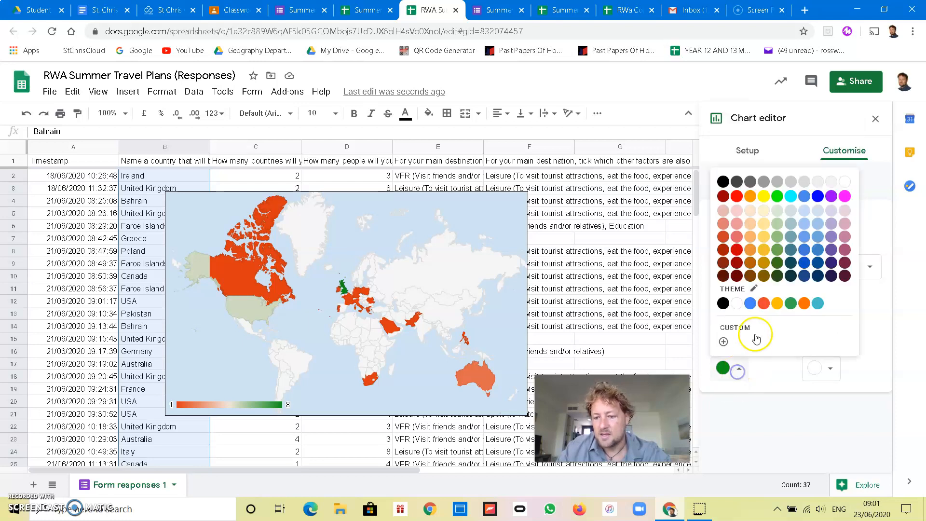
click(781, 279)
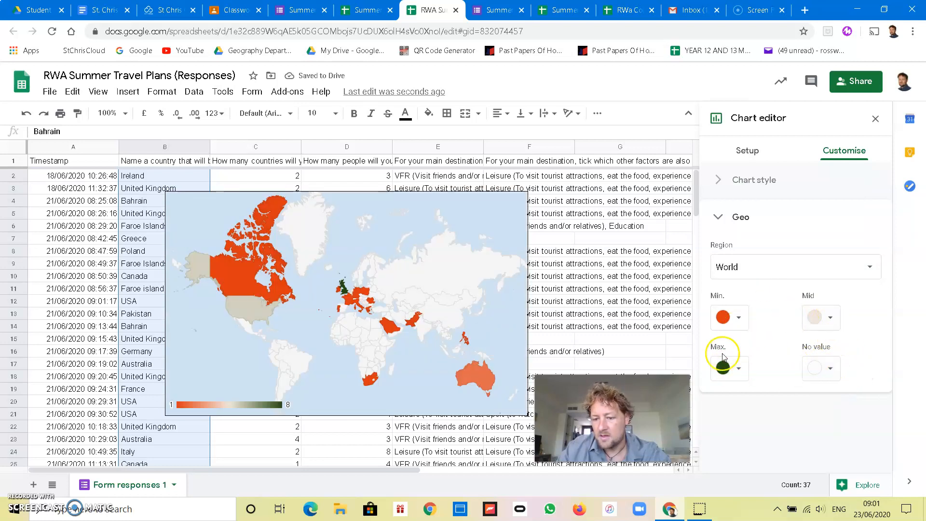
Step: Set the geo chart's mid-value colour to medium green and its minimum-value colour to light green, and close the chart editor
click(821, 319)
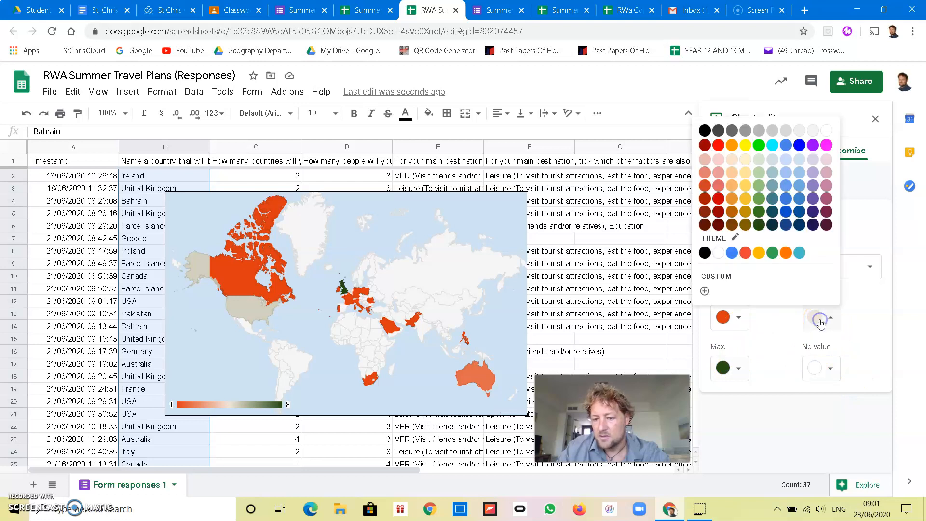
click(762, 213)
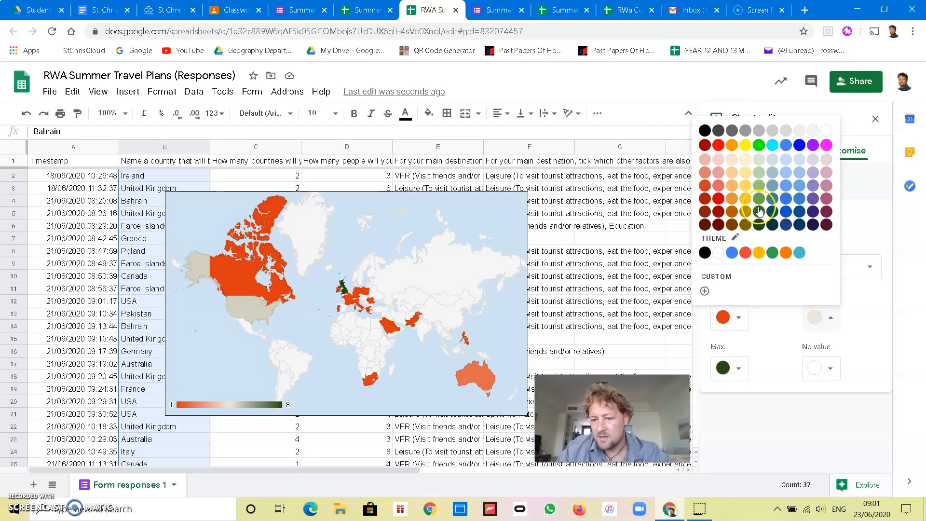
click(758, 199)
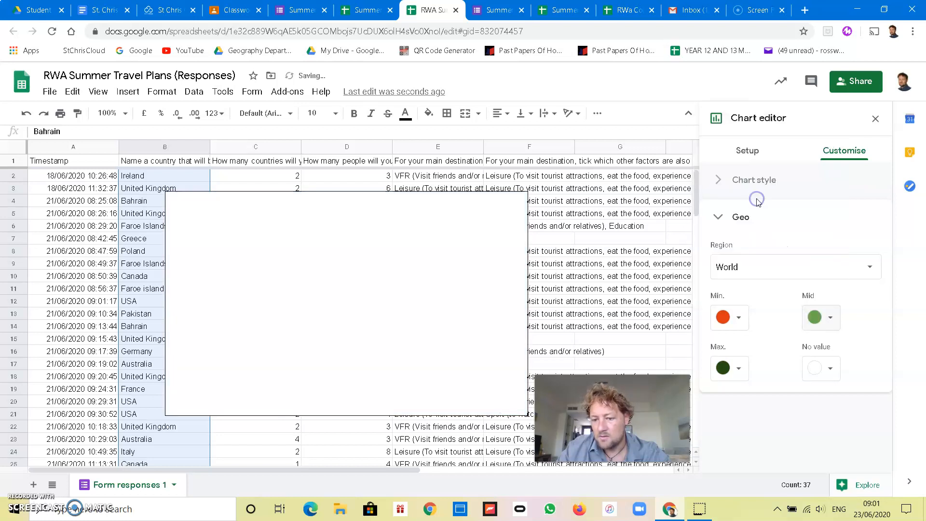
click(724, 319)
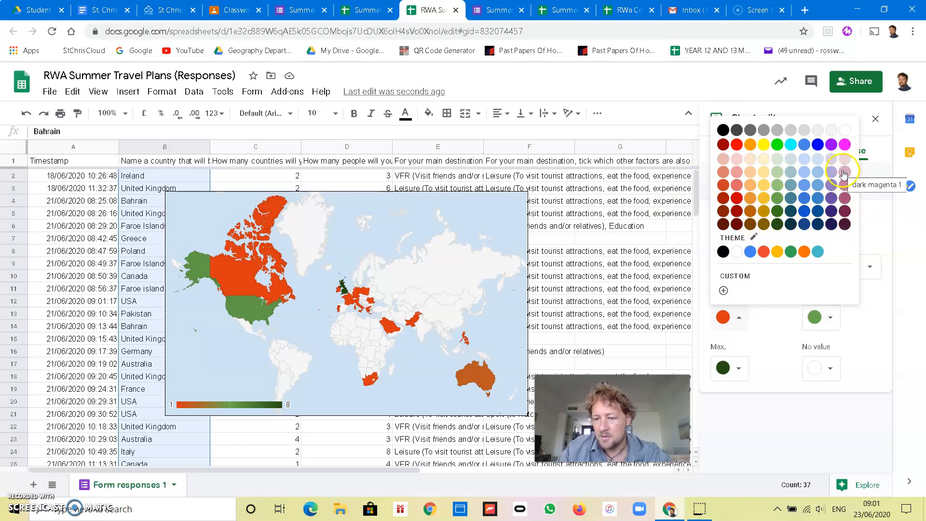
click(778, 179)
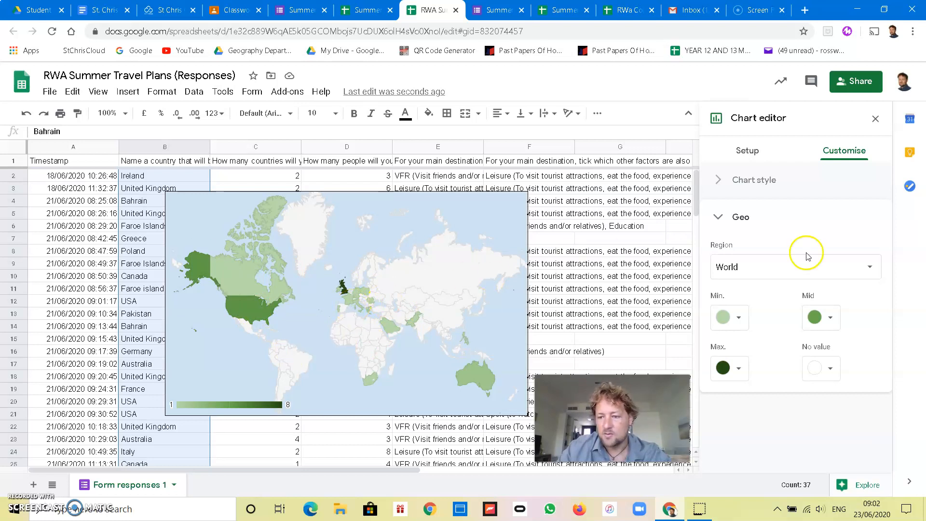
click(878, 118)
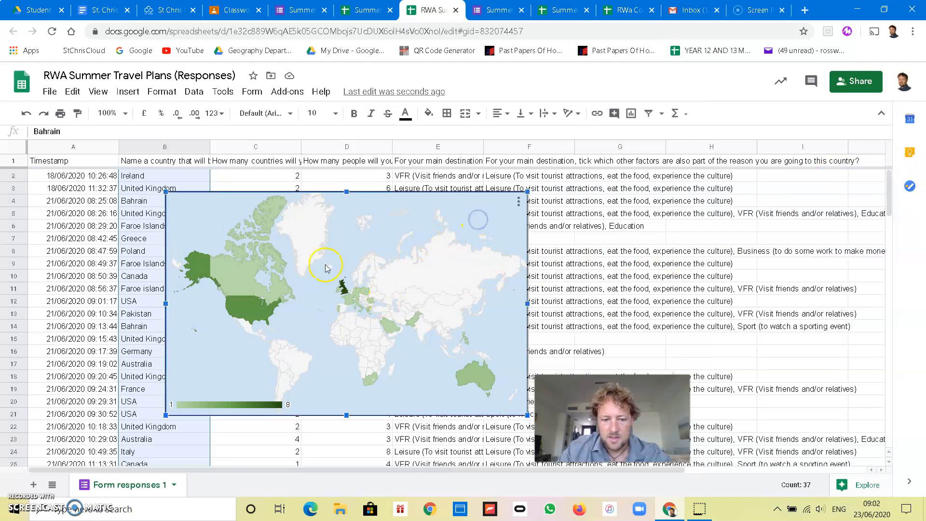
Step: Copy the geo chart and begin pasting it below the title of the St. Chris Student Travel Plans document, with Link to spreadsheet chosen
click(518, 202)
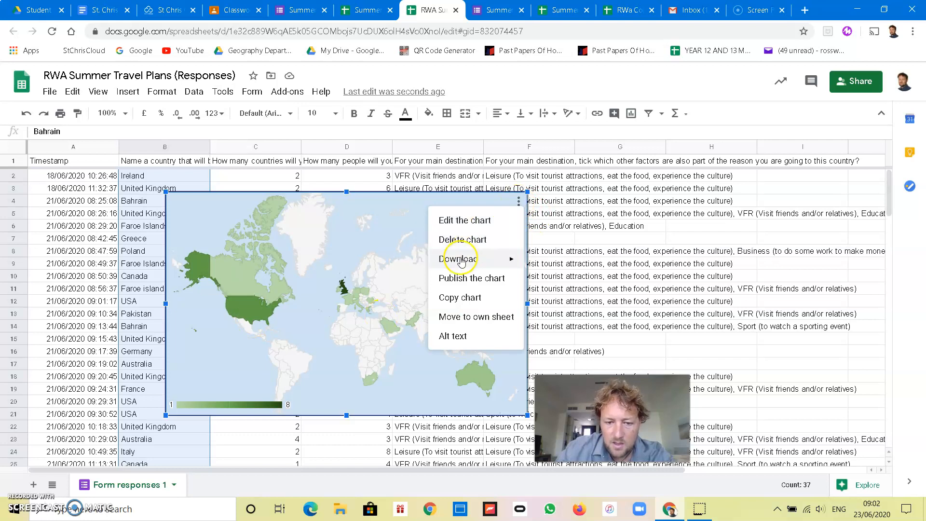
click(467, 297)
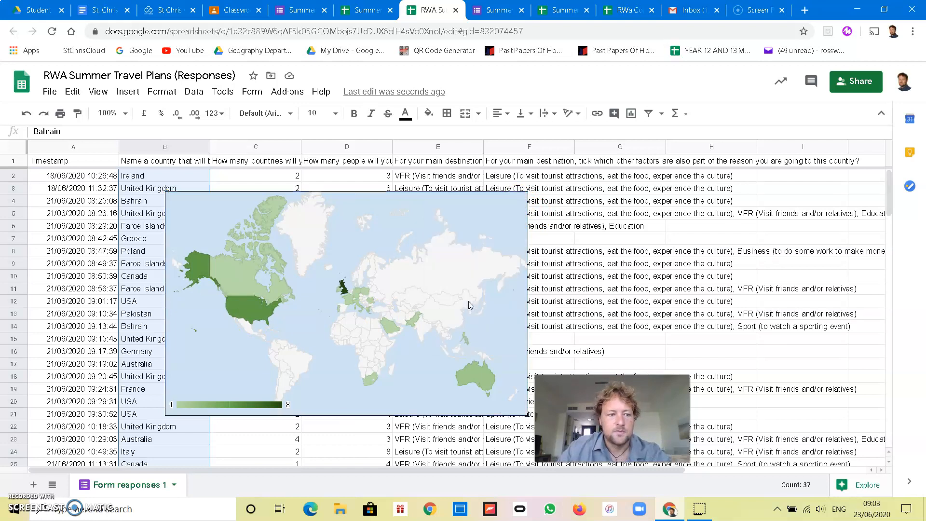
click(103, 9)
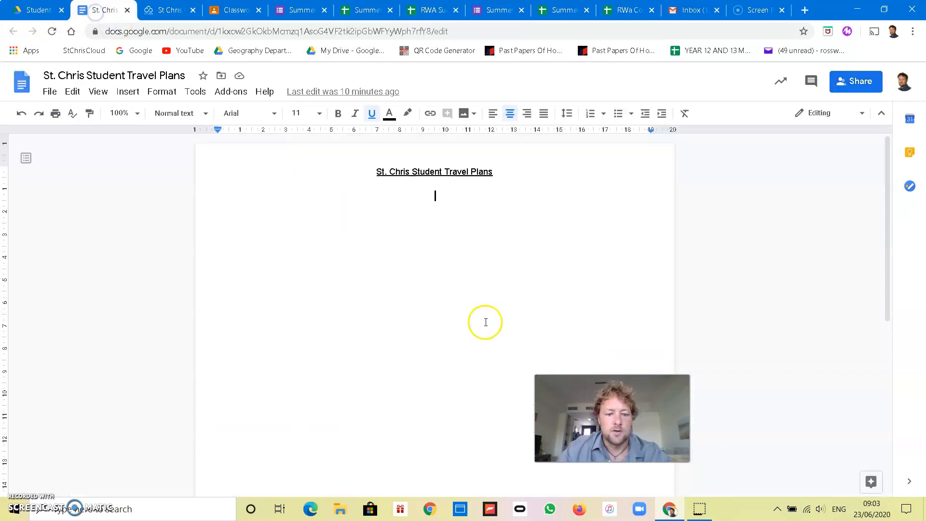
right_click(436, 221)
click(485, 271)
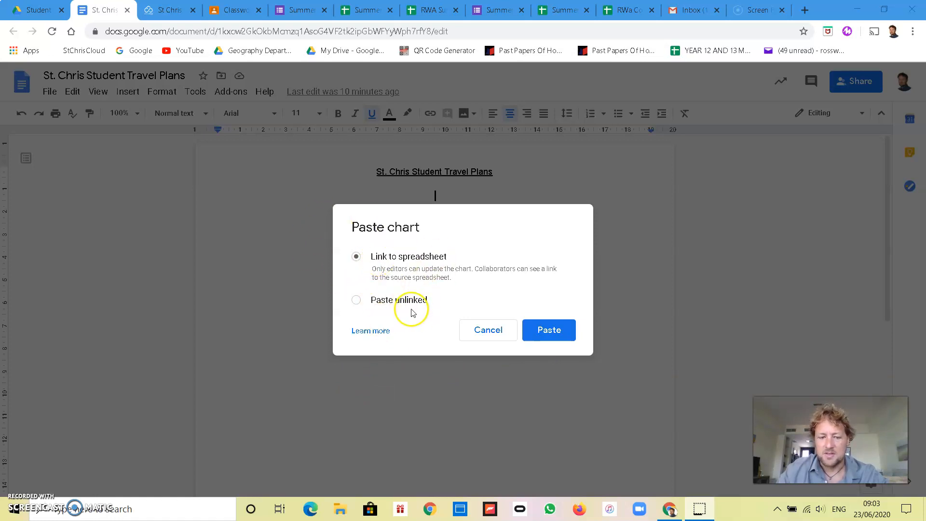
click(377, 302)
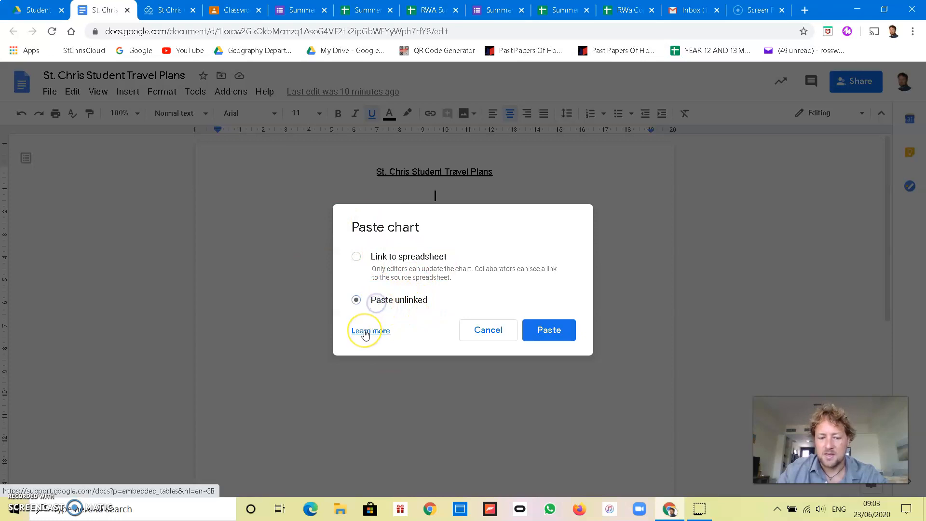
click(376, 257)
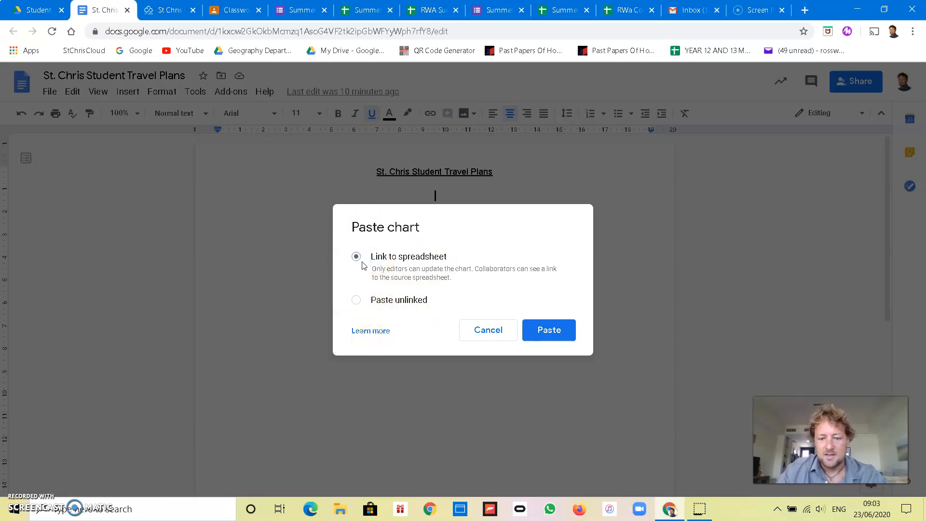
Step: Look at the Summer Travel Plans form responses and their original response spreadsheet, and return to the St. Chris Student Travel Plans document
click(301, 19)
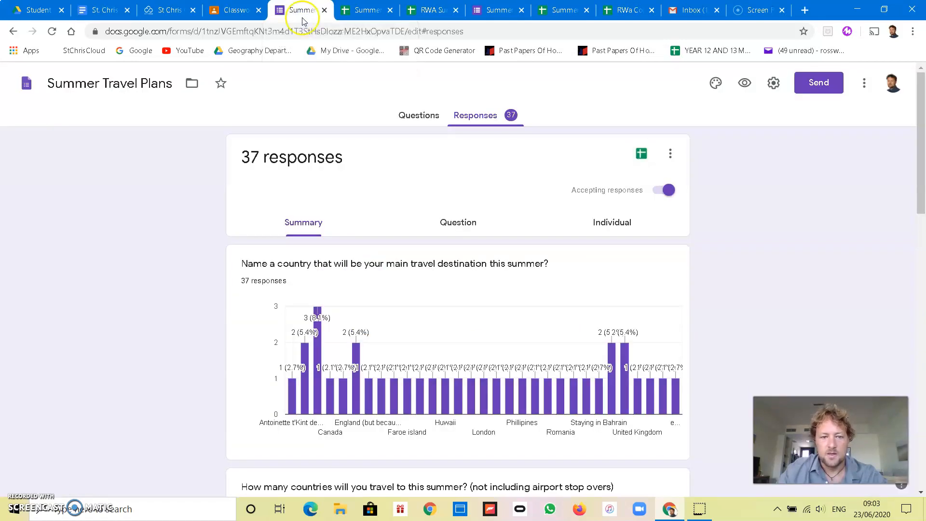
click(365, 14)
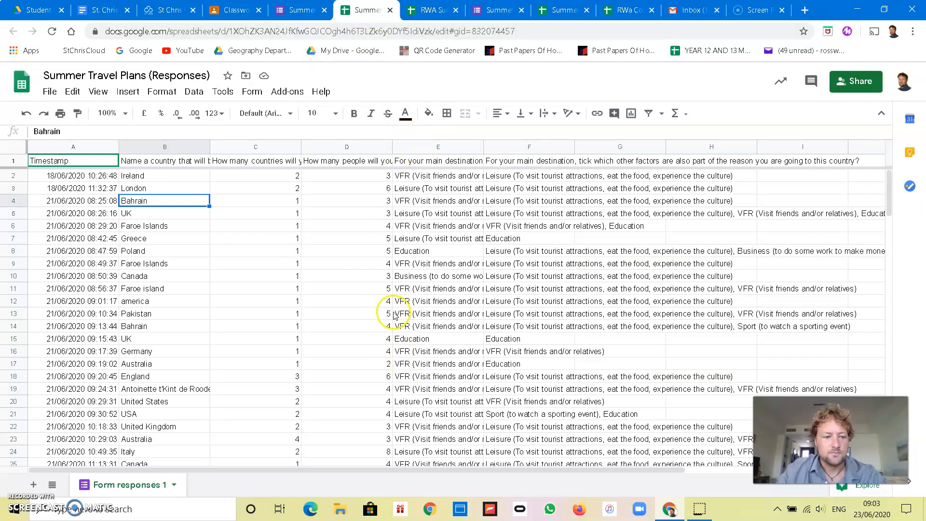
click(99, 16)
Step: Paste the geo chart into the document linked to its spreadsheet and give it a black border
key(ctrl+v)
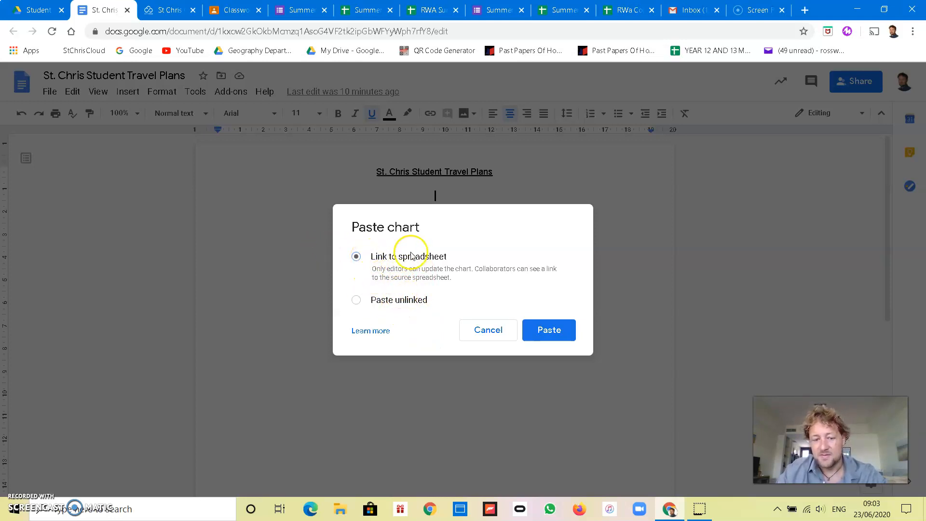
click(551, 336)
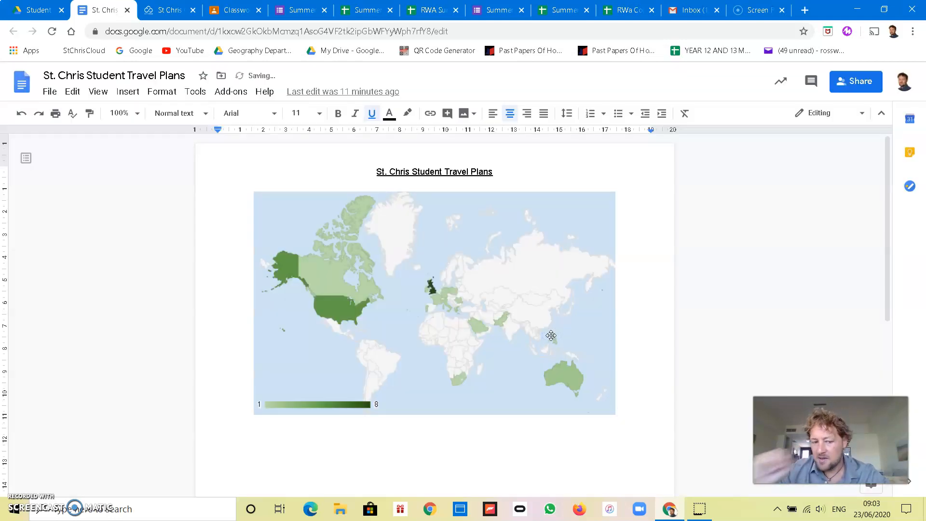
click(544, 382)
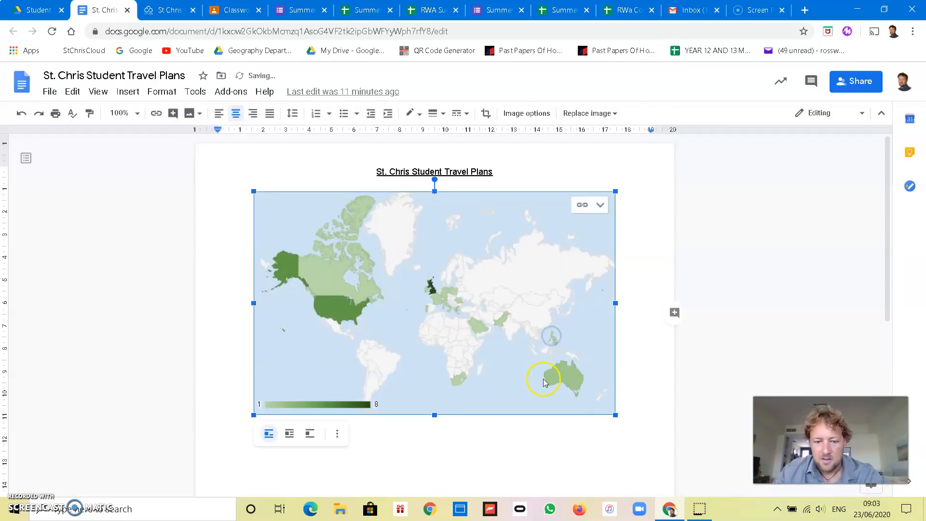
right_click(493, 356)
click(304, 314)
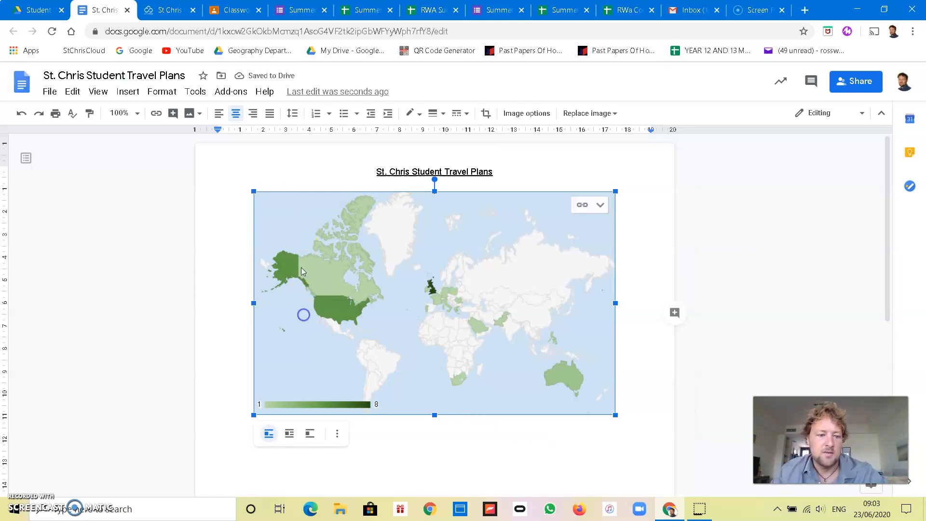
click(410, 113)
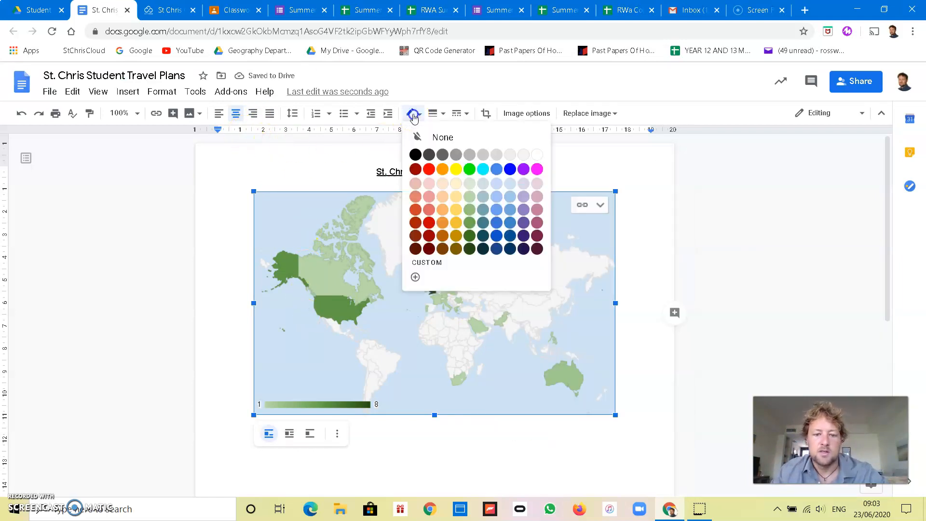
click(415, 155)
click(655, 372)
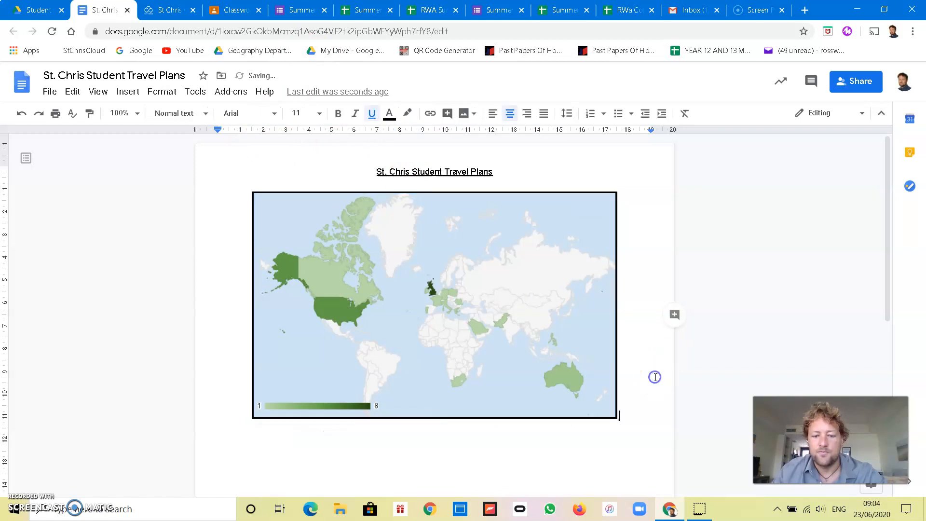
click(537, 186)
Step: Add the heading "Map Analysis" below the chart, separated by a blank line, and align it left
click(654, 393)
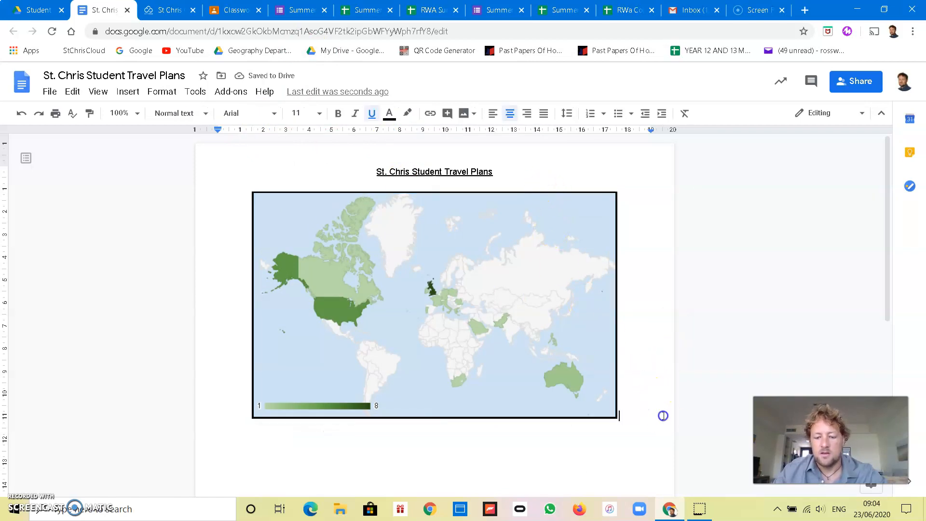
key(Return)
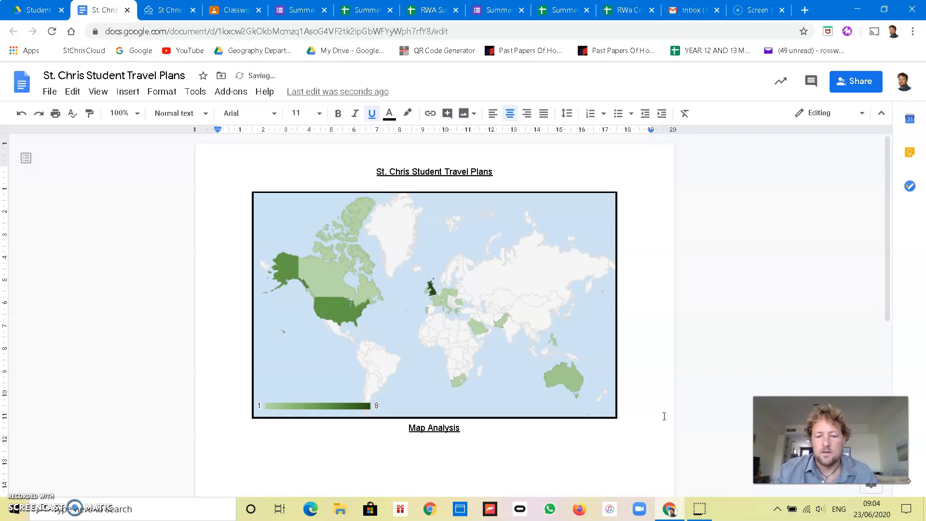
click(405, 434)
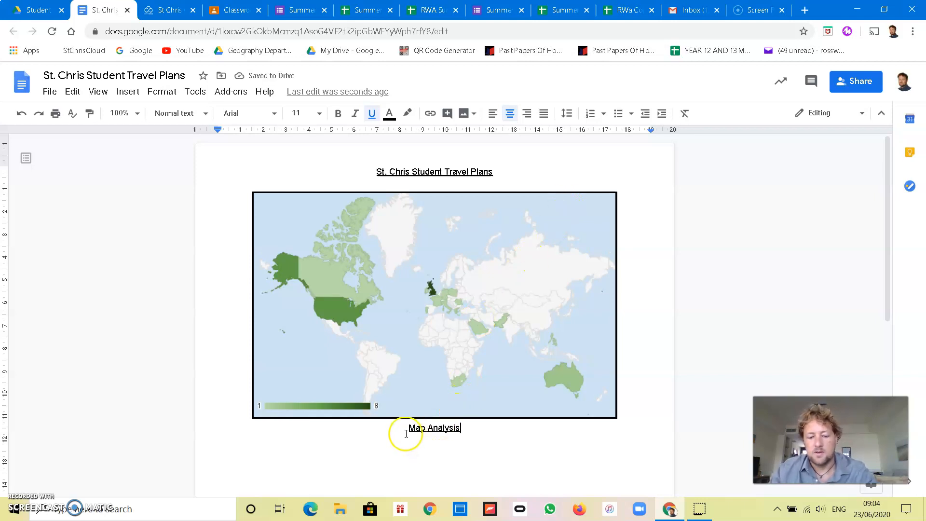
click(492, 113)
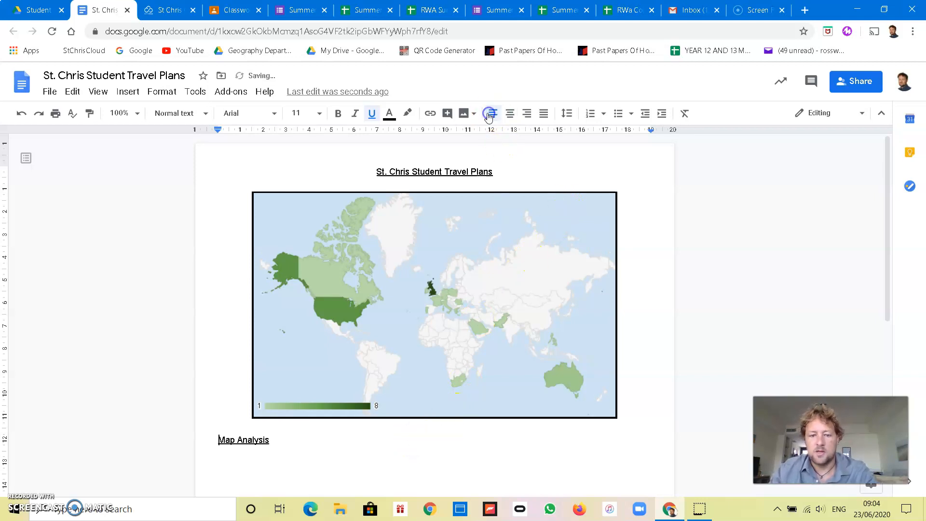
Step: Start a new line below the Map Analysis heading with underlining turned off
click(370, 116)
click(266, 469)
key(Return)
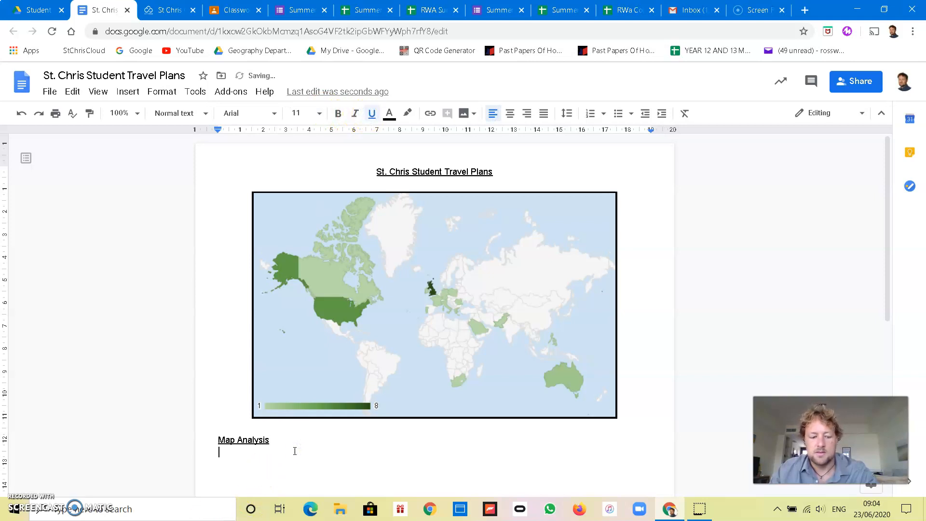
click(372, 113)
click(241, 469)
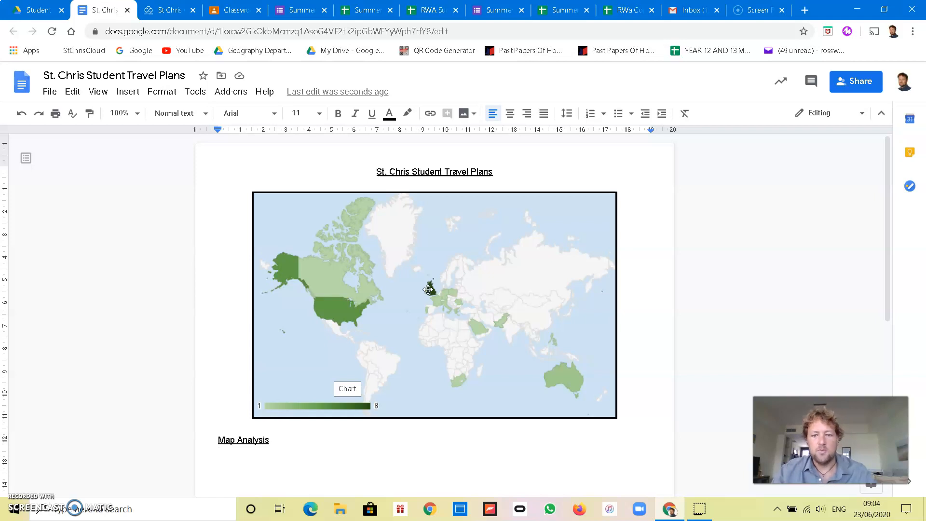
Step: Go to the RWA Summer Travel Plans (Responses) spreadsheet and move the geo chart down and to the right, clear of the country answers
click(564, 10)
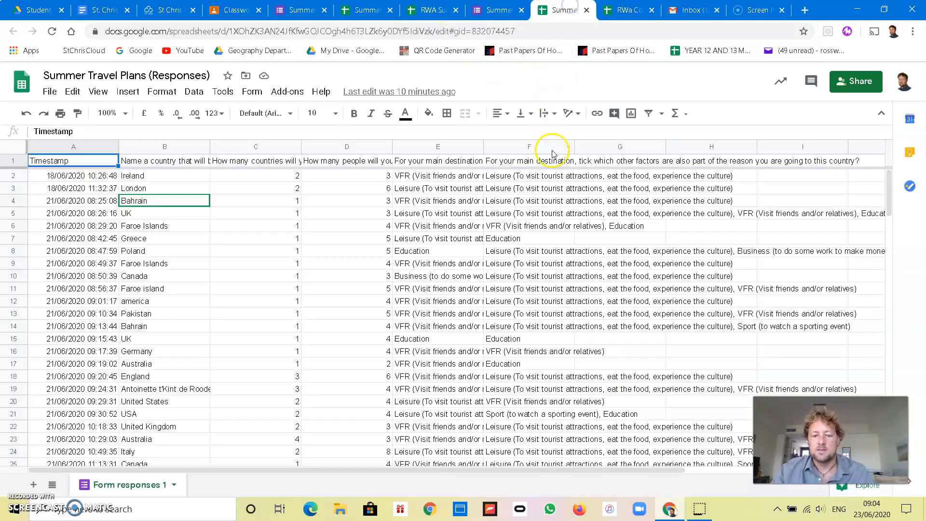
click(631, 11)
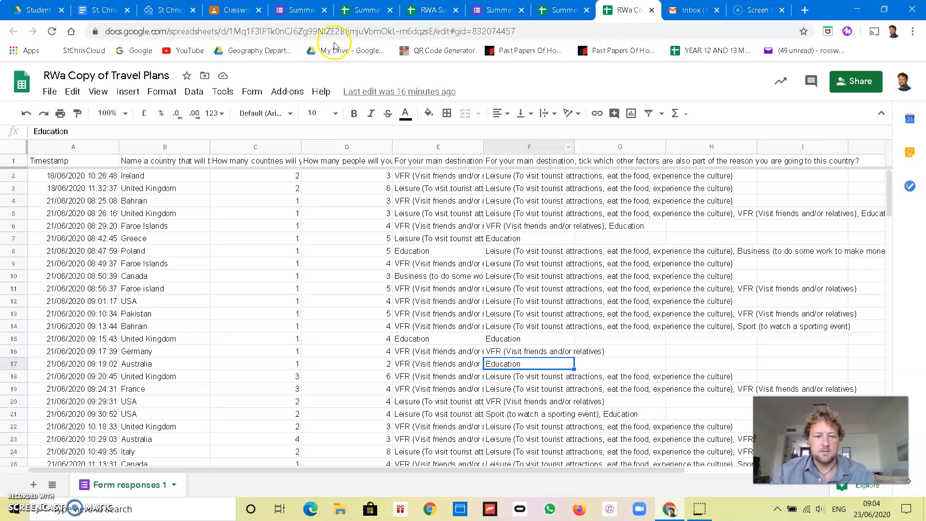
click(428, 9)
click(396, 307)
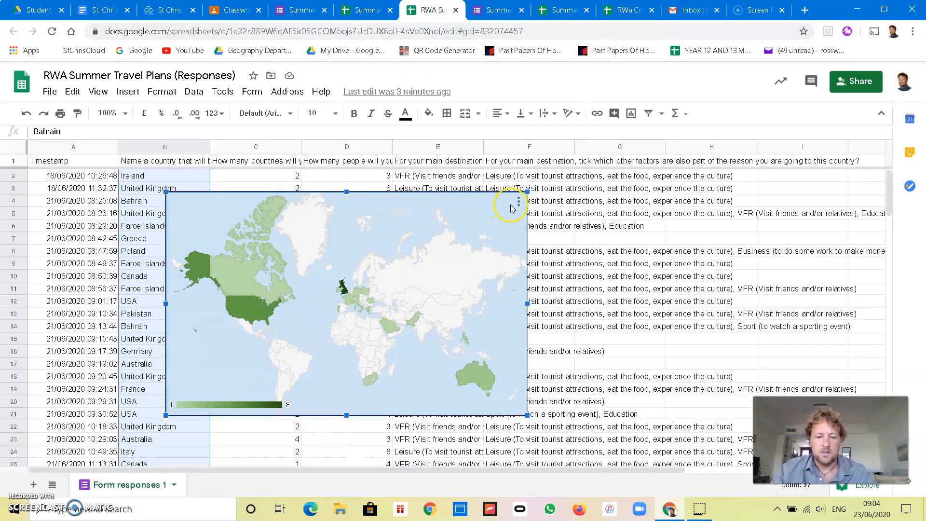
drag(369, 223, 571, 492)
scroll(271, 281, down, 5)
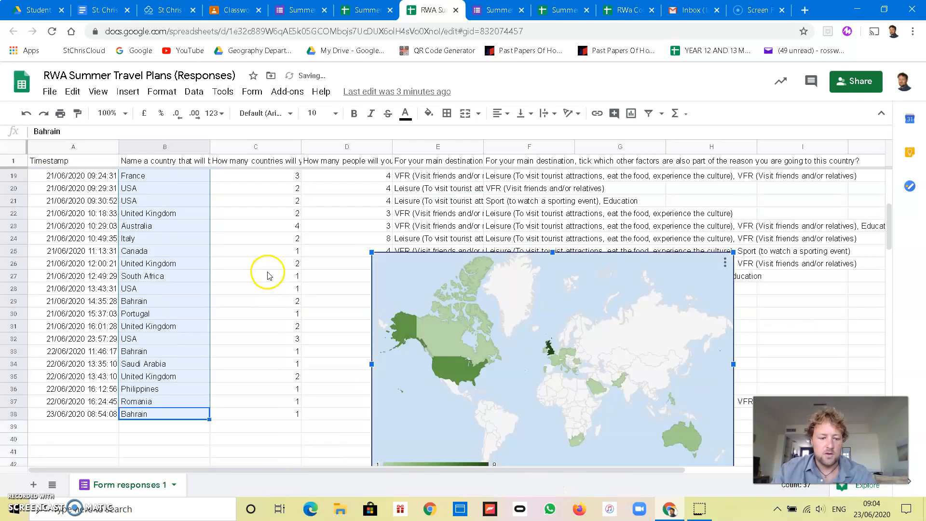
Step: Insert a chart from rows 2 to 38 of the main destination column B and the number of people travelling column D
scroll(277, 356, down, 1)
scroll(278, 357, up, 1)
scroll(278, 356, up, 5)
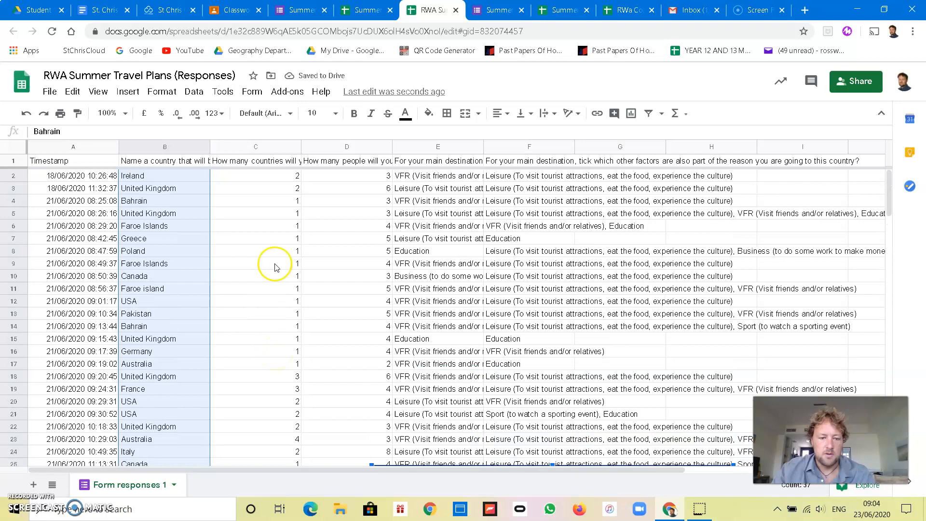
scroll(165, 300, down, 4)
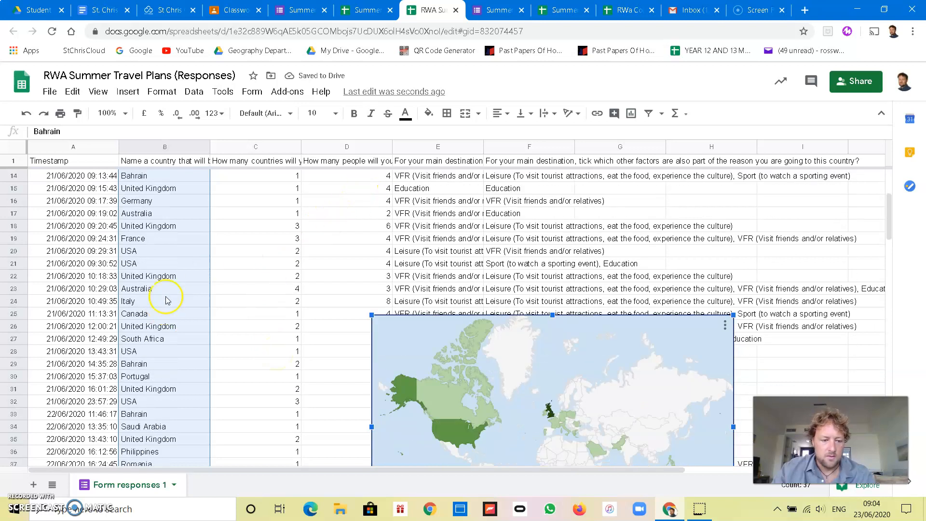
click(168, 269)
scroll(166, 309, down, 6)
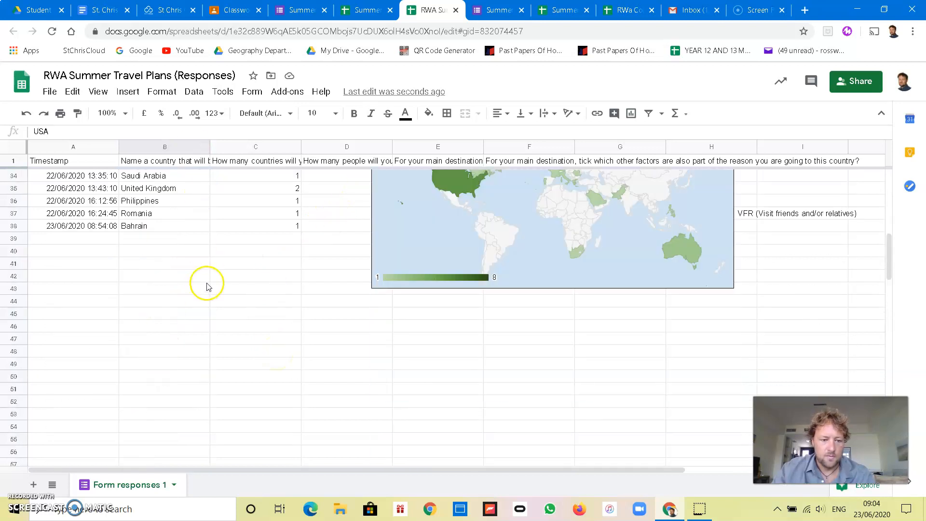
scroll(207, 285, up, 10)
drag(155, 177, 171, 449)
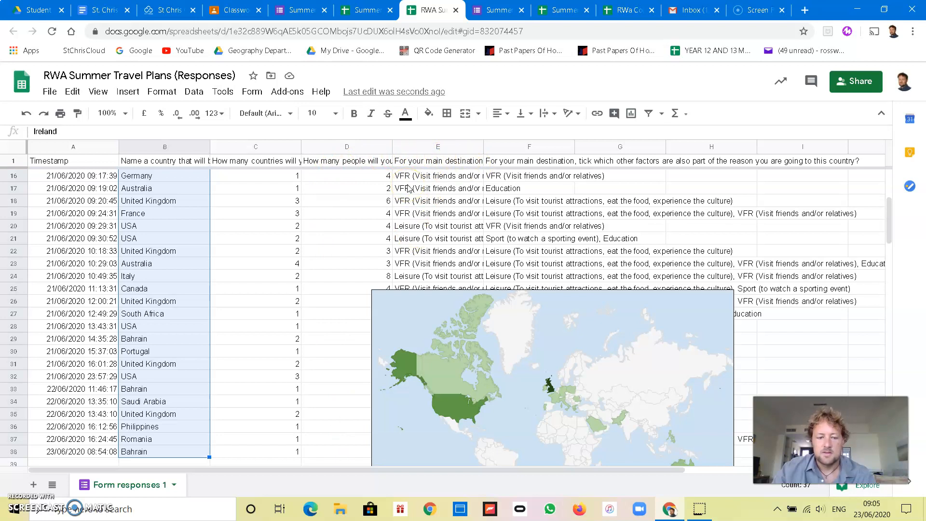
drag(340, 456, 340, 177)
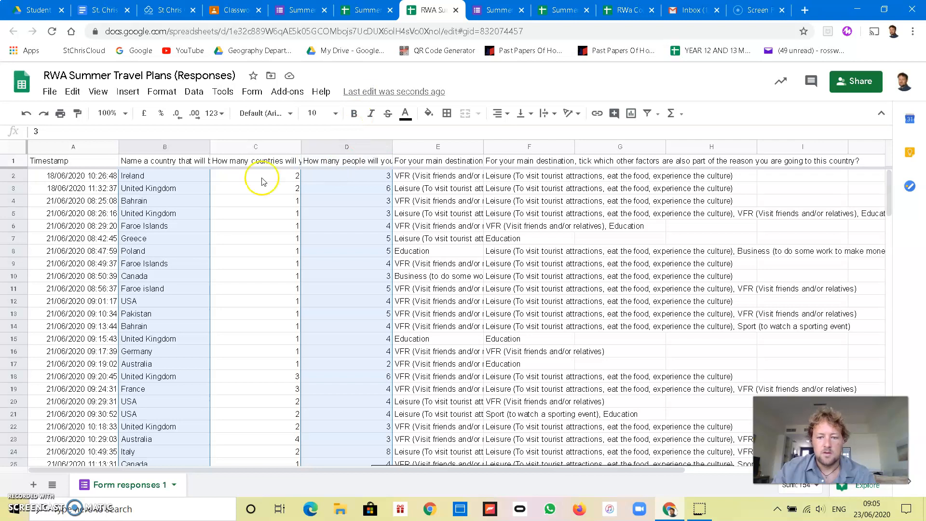
click(99, 91)
mouse_move(123, 95)
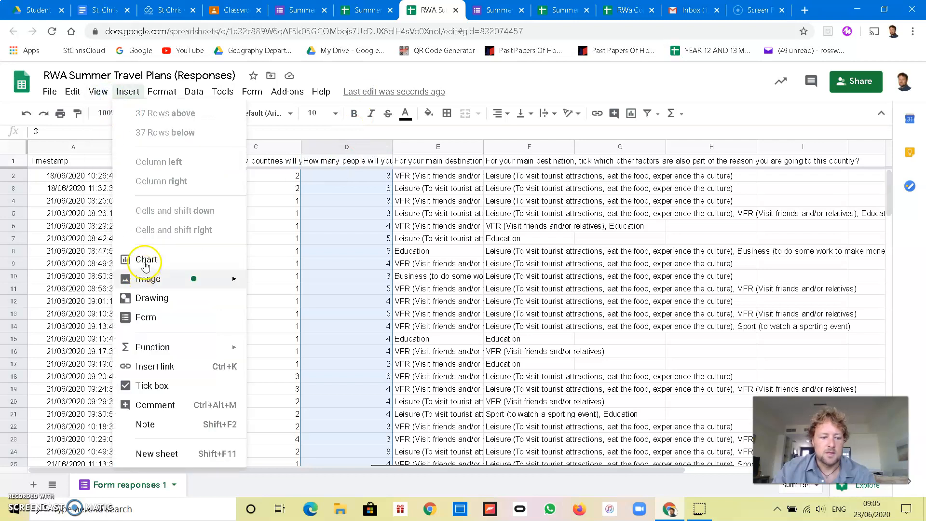
click(147, 259)
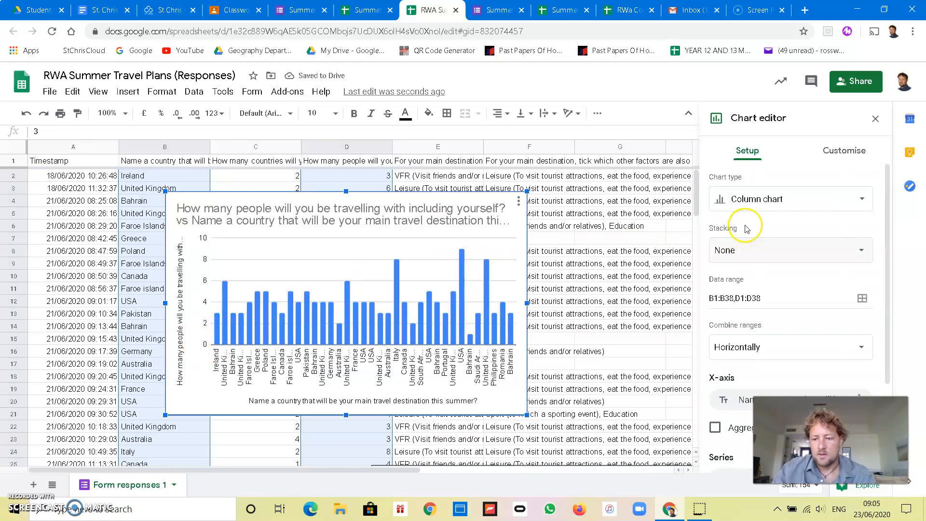
Step: Change the new column chart to a Geo chart
click(776, 199)
scroll(737, 338, down, 10)
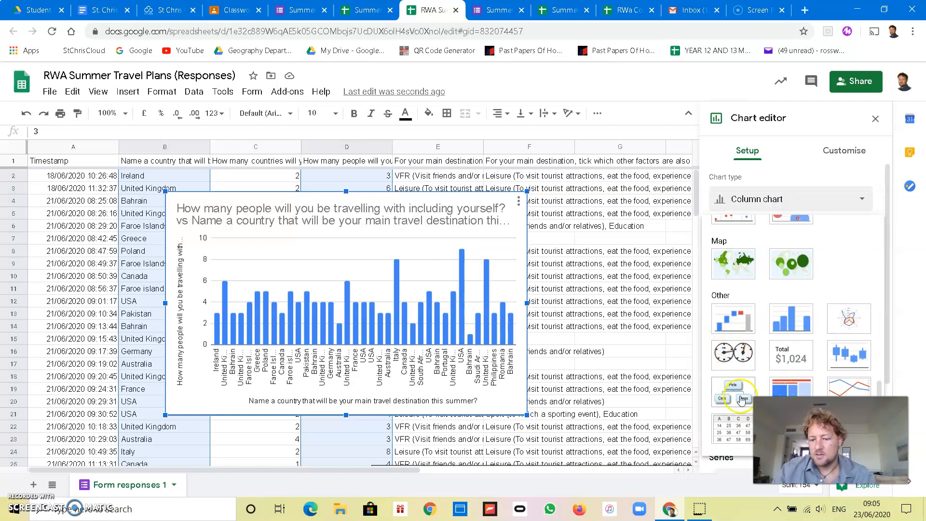
click(737, 255)
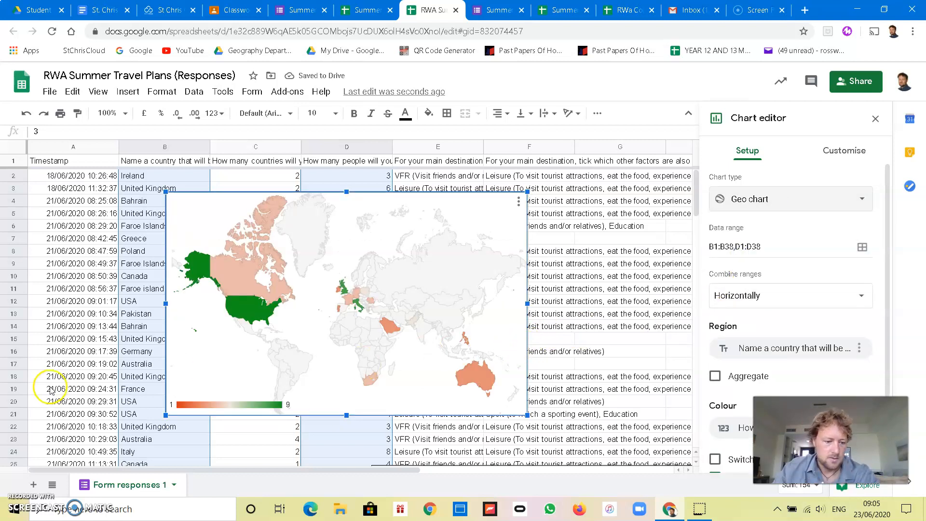
Step: Examine the number of people travelling on the new map for the USA, United Kingdom, Italy and Australia
scroll(50, 390, down, 5)
scroll(57, 391, up, 5)
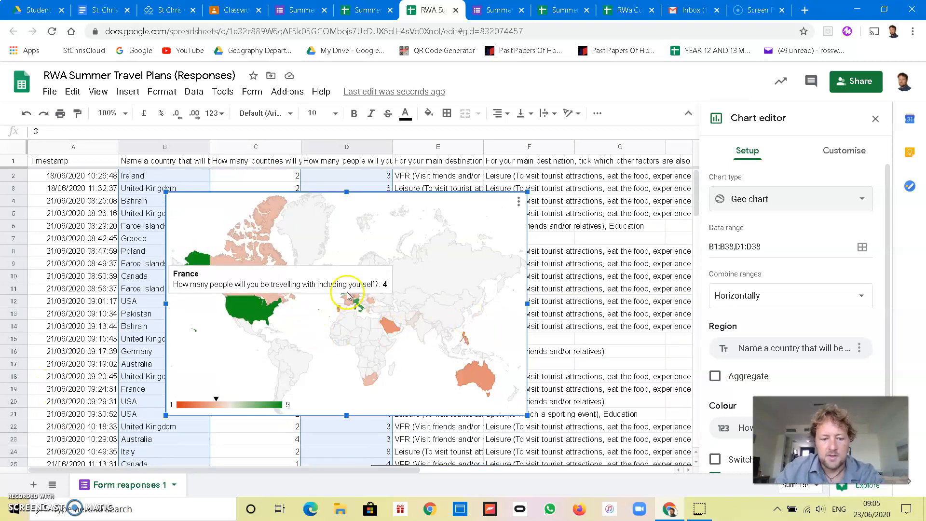
mouse_move(263, 317)
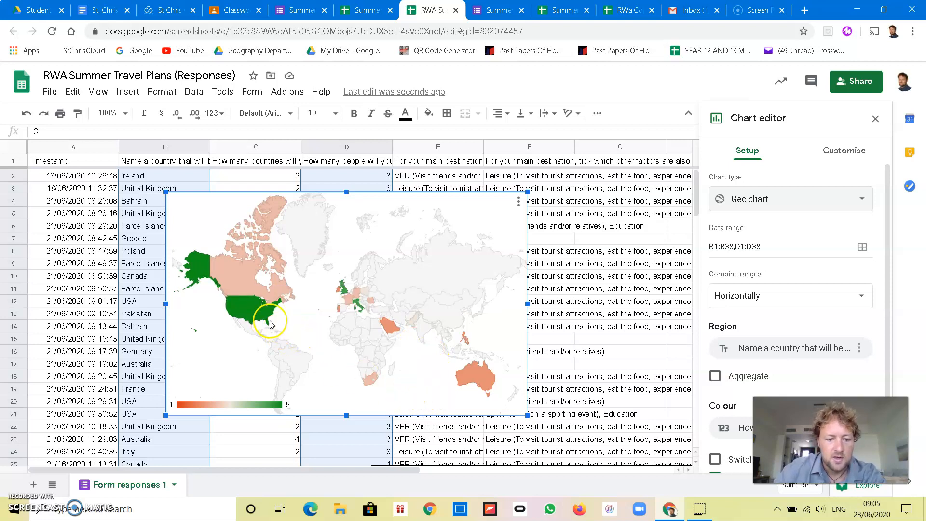
mouse_move(233, 311)
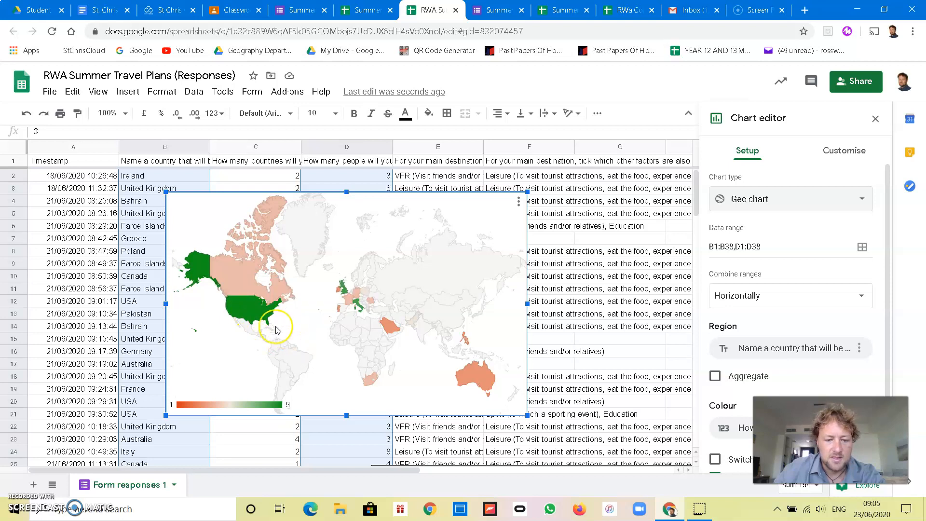
mouse_move(349, 283)
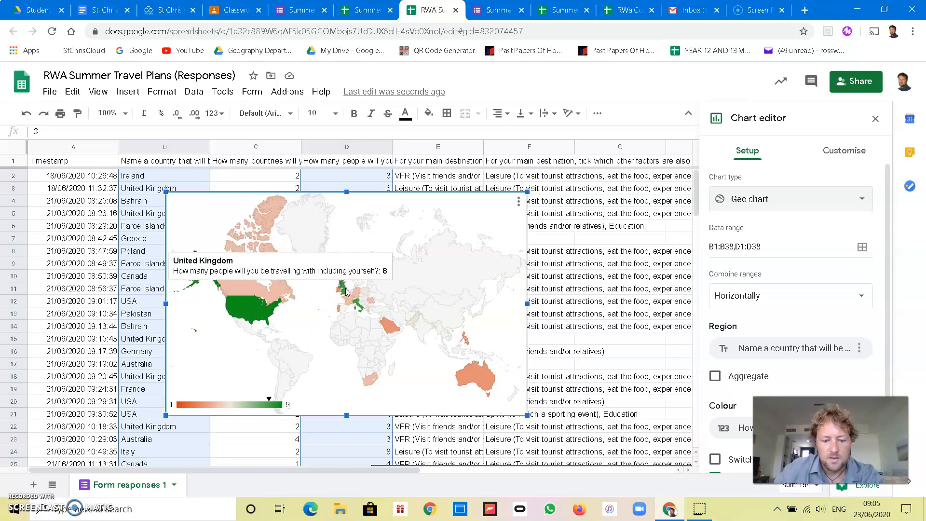
mouse_move(358, 310)
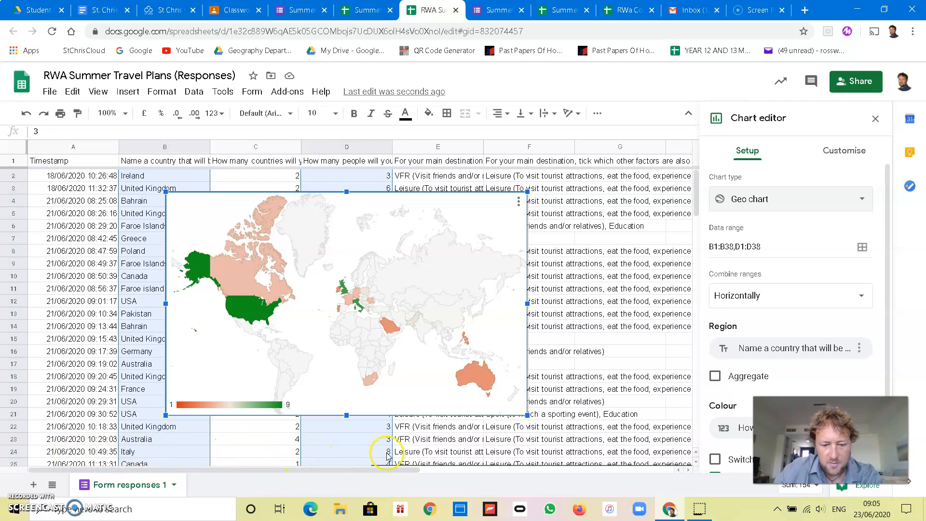
mouse_move(476, 380)
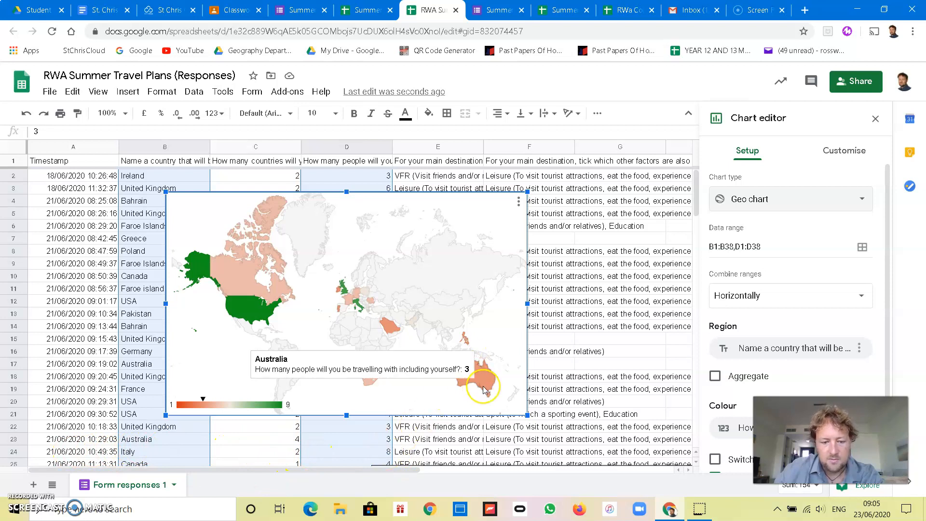